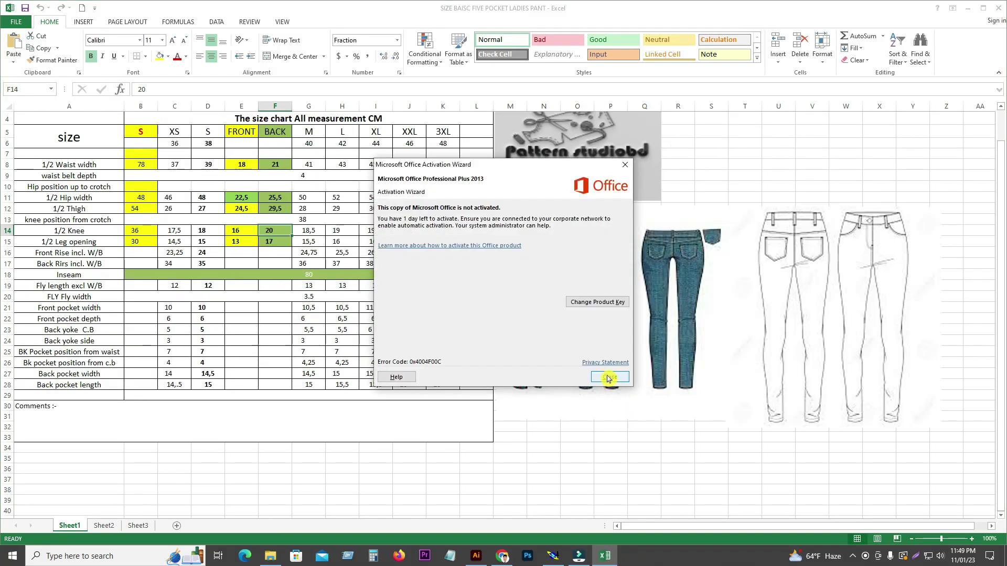
Dismiss the Office activation notice and review the FRONT and BACK values for waist, hip, thigh, knee and leg opening.
left_click(608, 378)
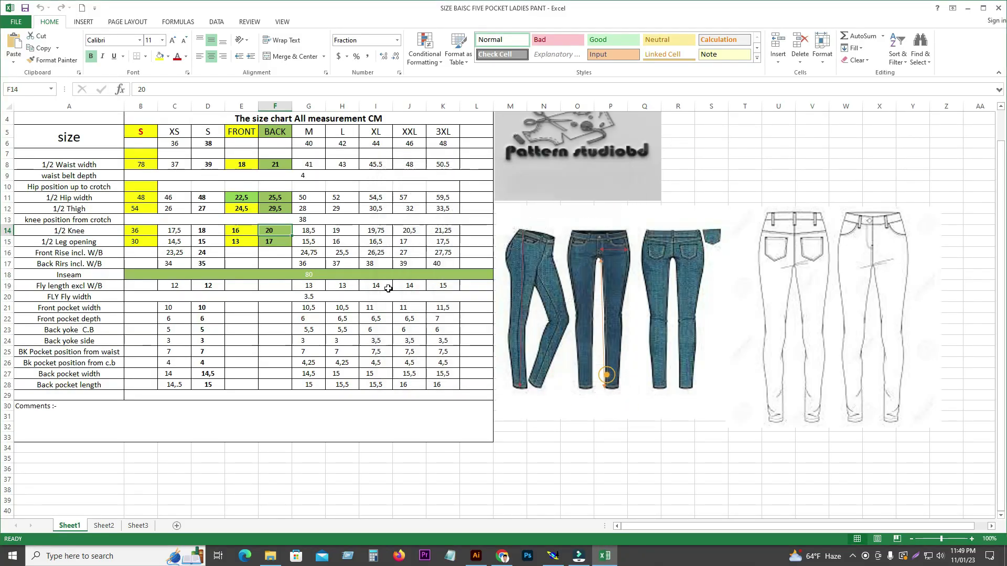
left_click(240, 129)
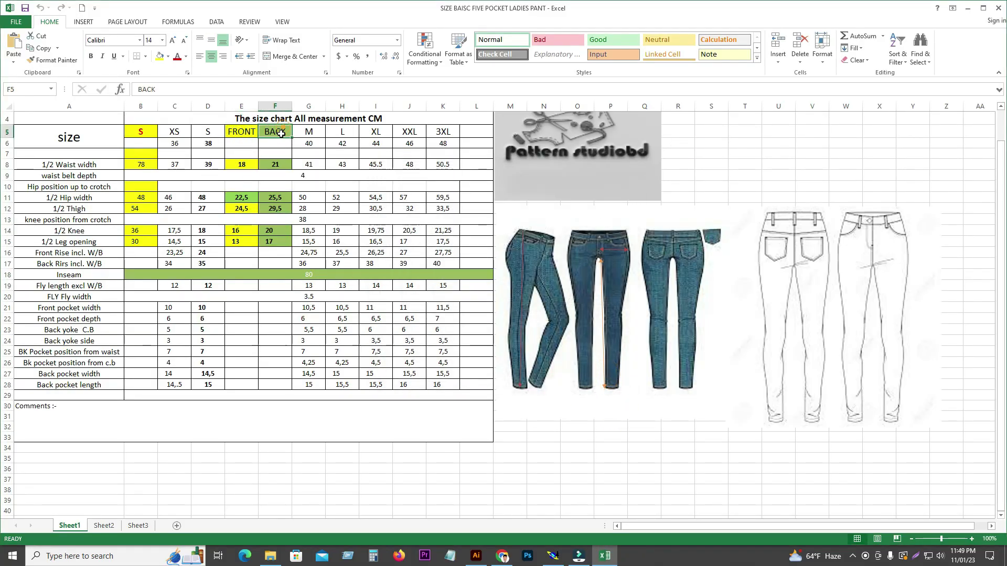
left_click(275, 164)
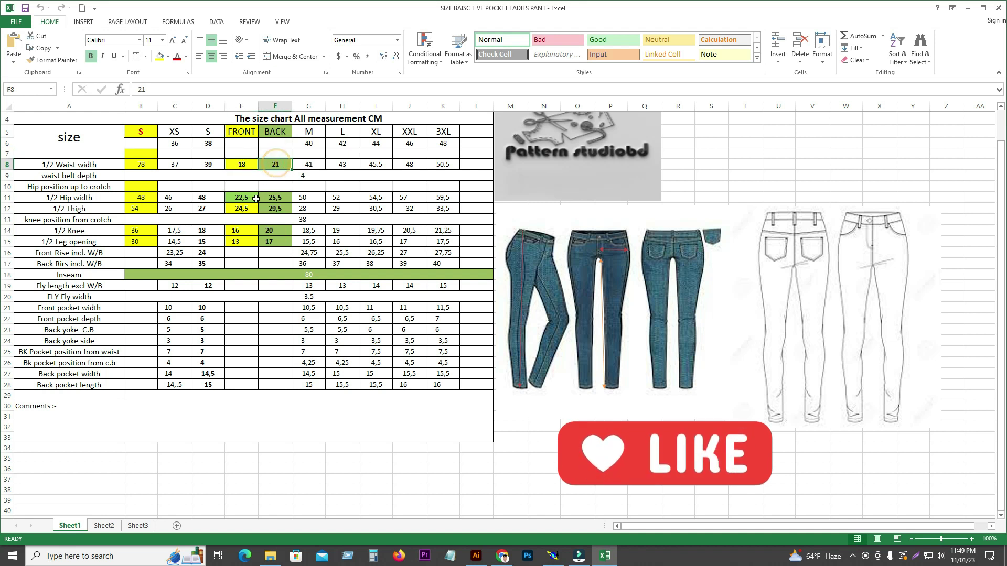
left_click(248, 165)
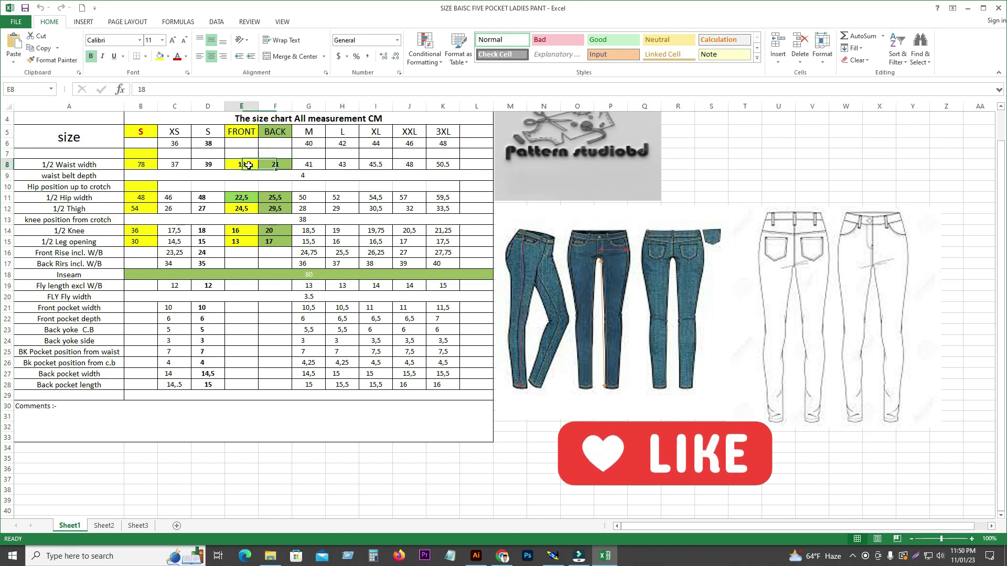
left_click(250, 196)
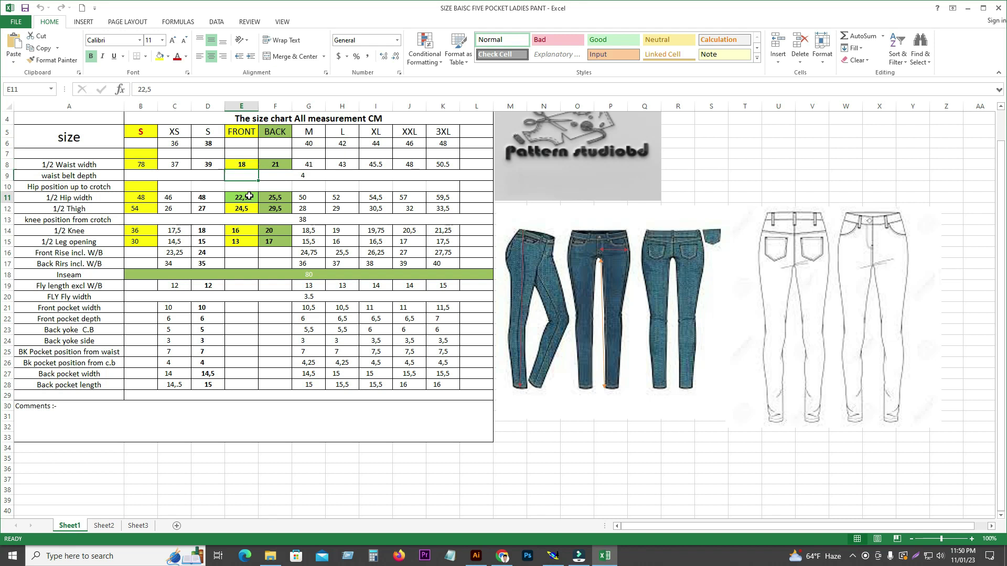
left_click(275, 195)
left_click(247, 209)
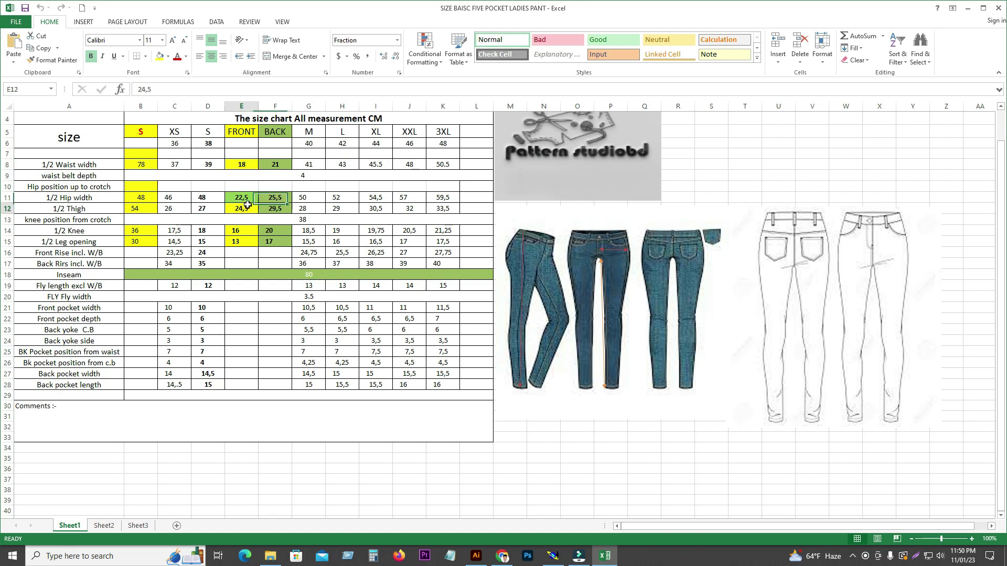
left_click(274, 208)
left_click(239, 230)
left_click(270, 231)
left_click(245, 240)
left_click(270, 240)
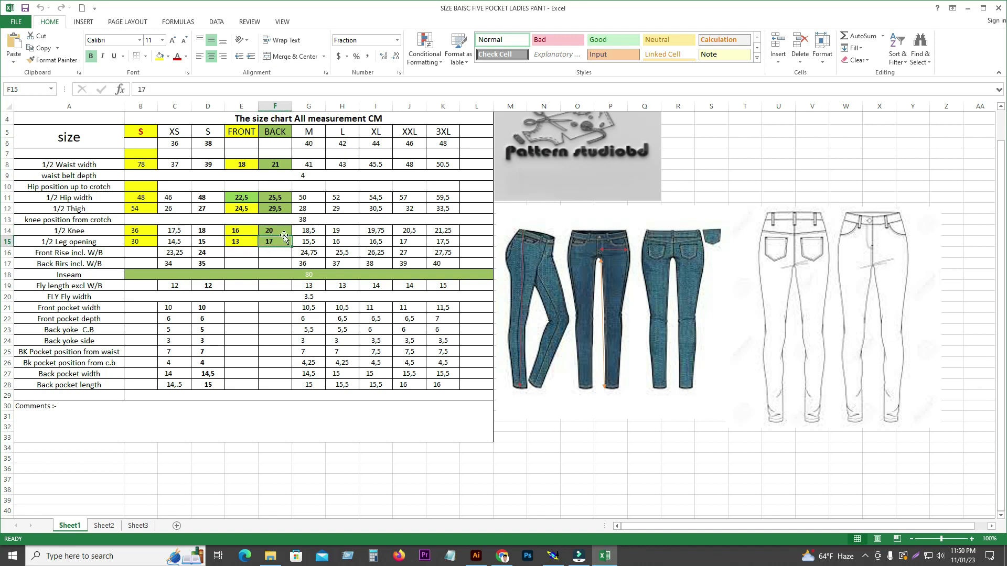
Switch to Modaris, measure the rectangle's length and width with Length measure, and undo both measurements.
left_click(553, 556)
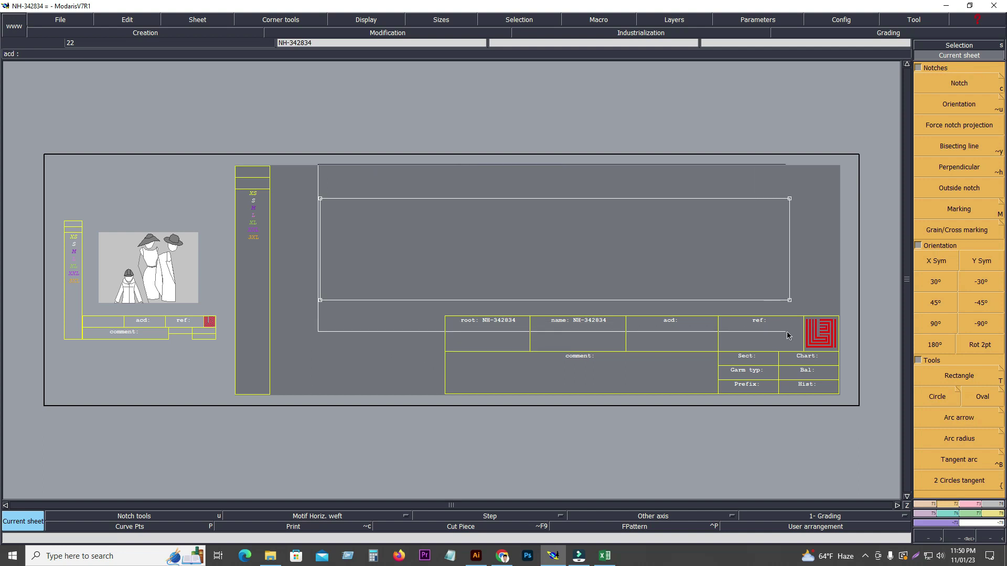
left_click(997, 513)
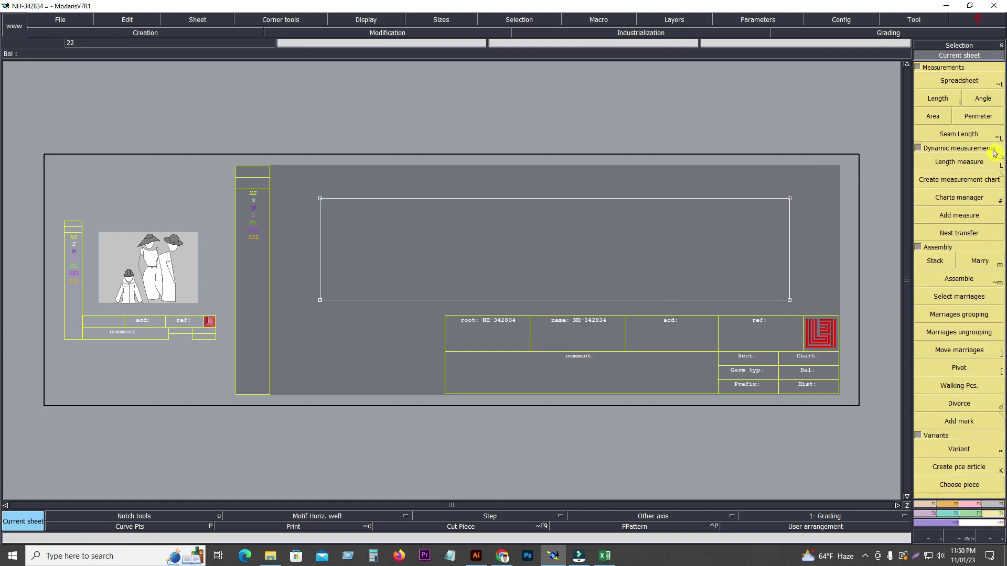
left_click(974, 162)
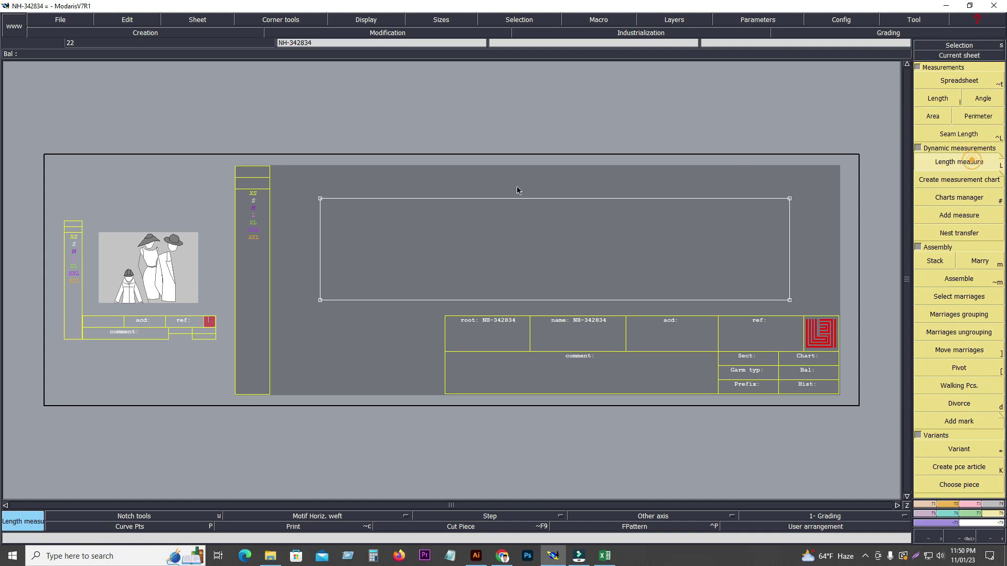
left_click(322, 199)
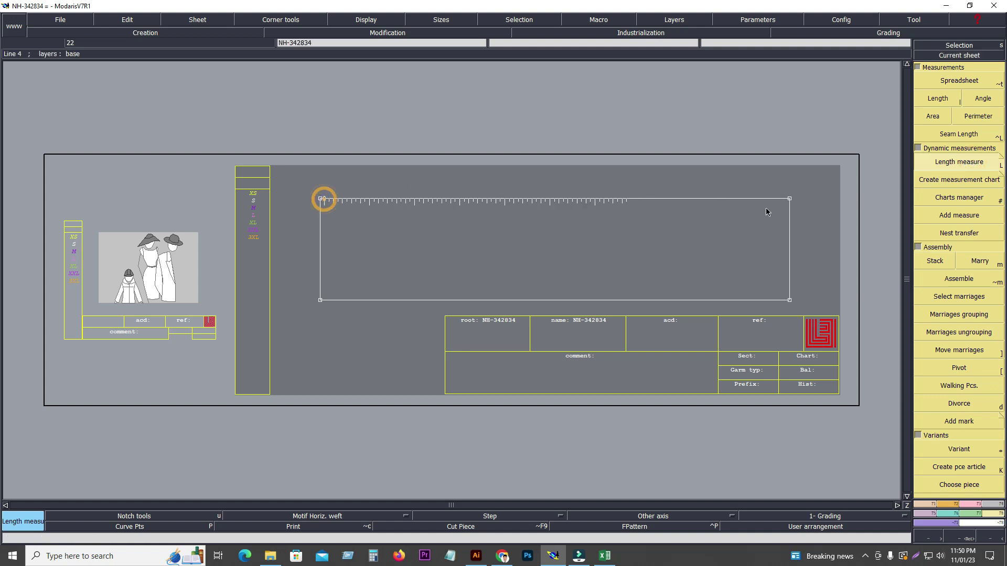
left_click(823, 209)
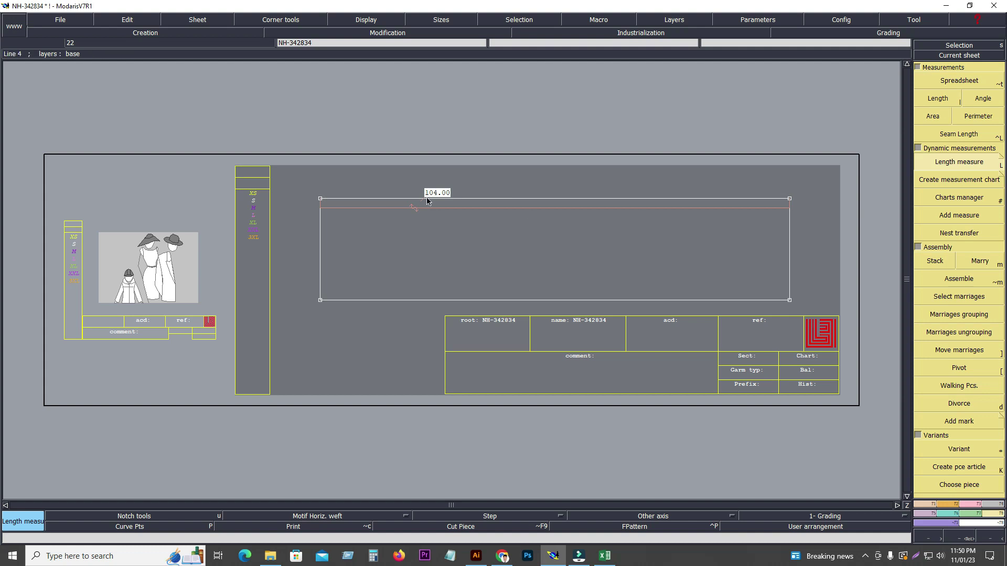
left_click(322, 302)
left_click(329, 194)
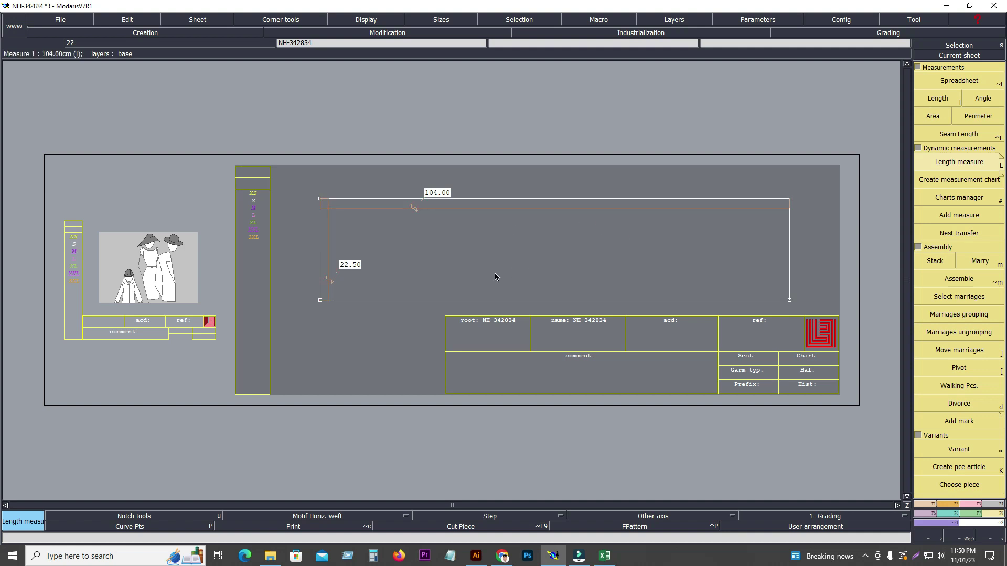
key("ctrl+z")
key("ctrl+z")
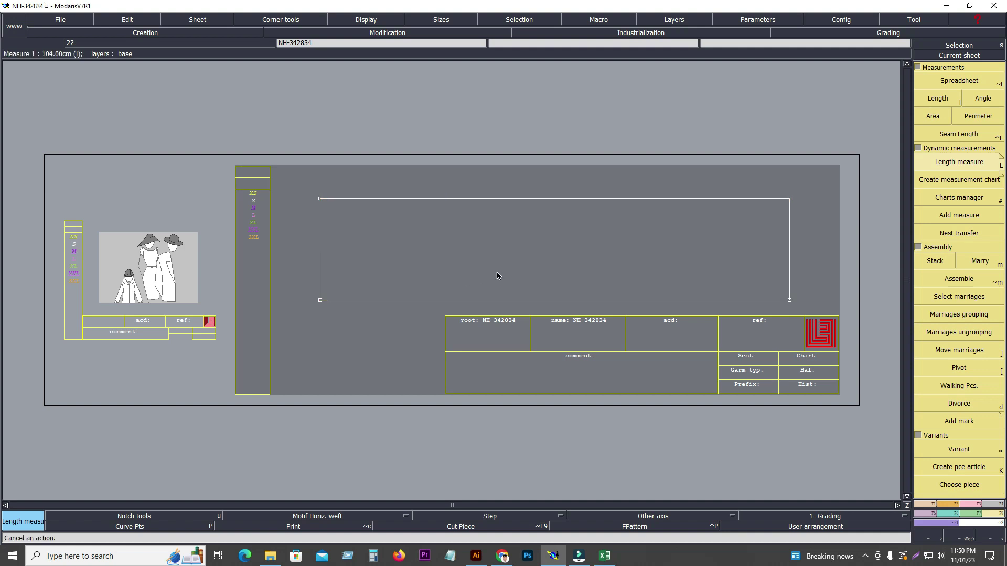
Switch to Excel and examine the size chart's waist, hip, thigh, knee, leg opening, hip position and fly rows.
left_click(609, 555)
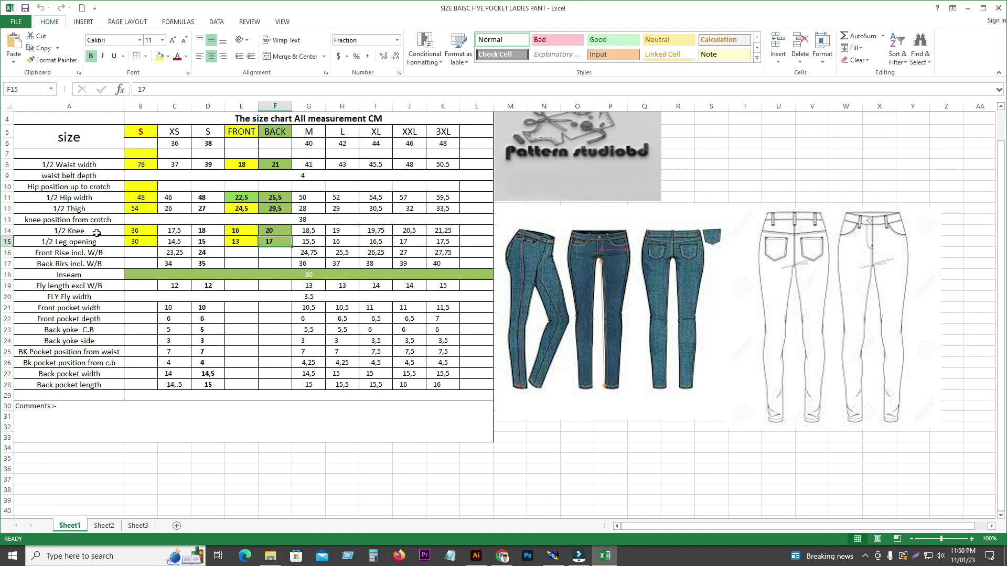
left_click(92, 165)
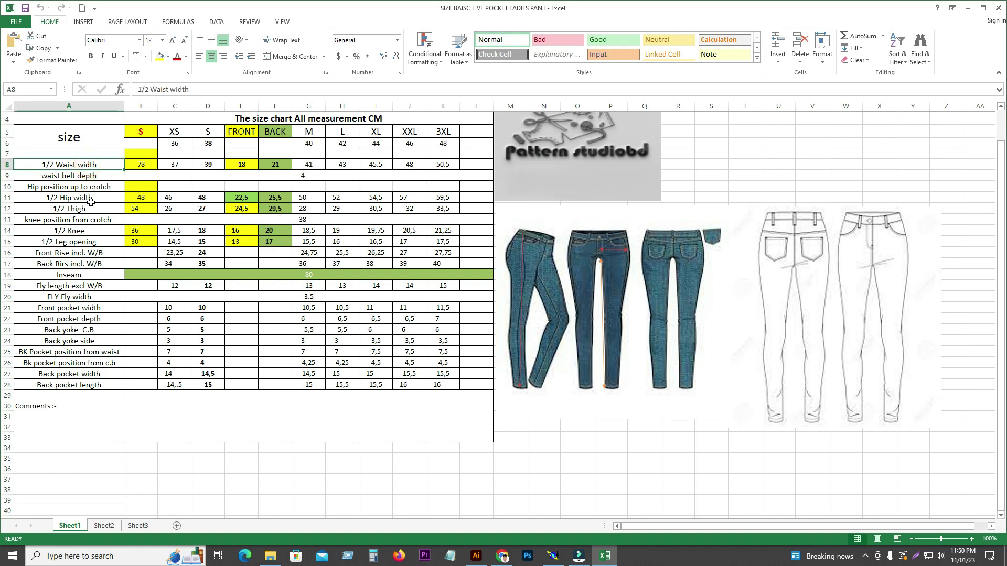
left_click(86, 243)
left_click(86, 230)
left_click(89, 208)
left_click(84, 197)
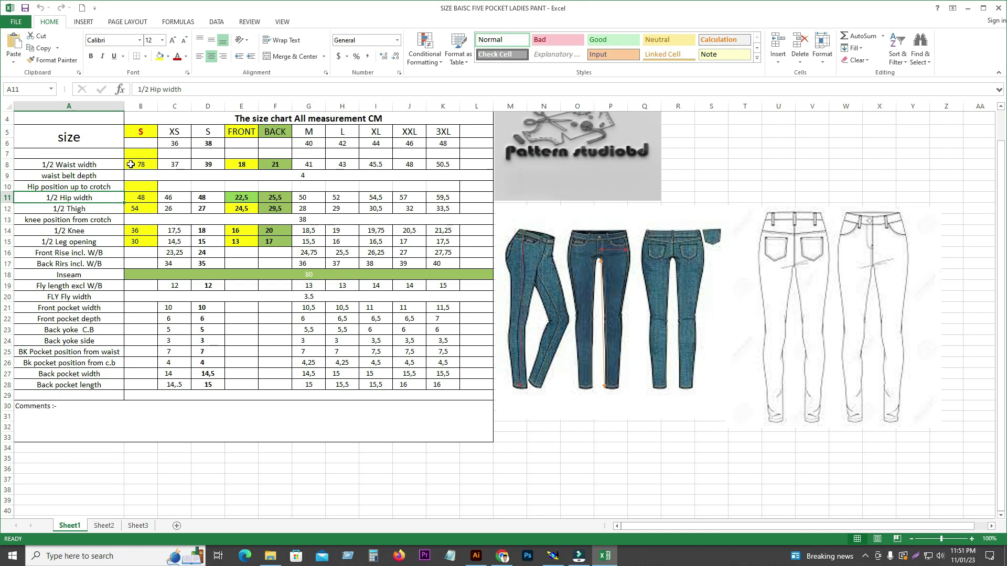
left_click(106, 188)
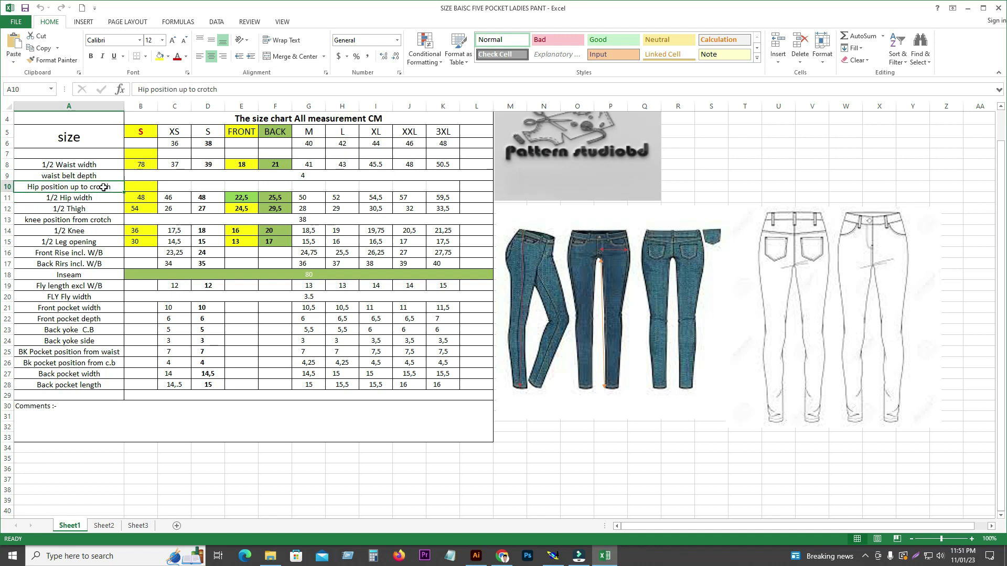
left_click(214, 187)
left_click(337, 190)
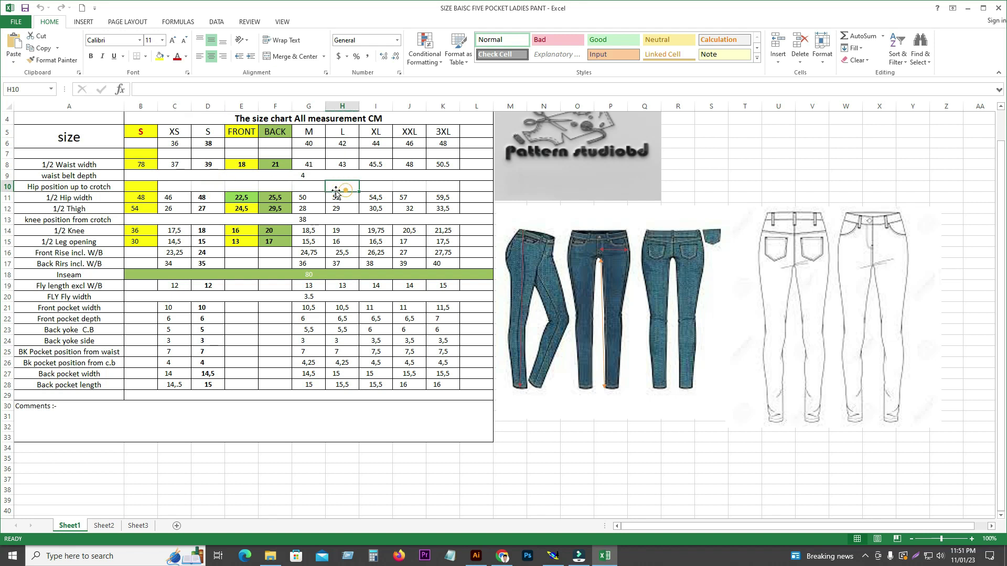
left_click(167, 186)
left_click(89, 187)
left_click(87, 165)
left_click(88, 301)
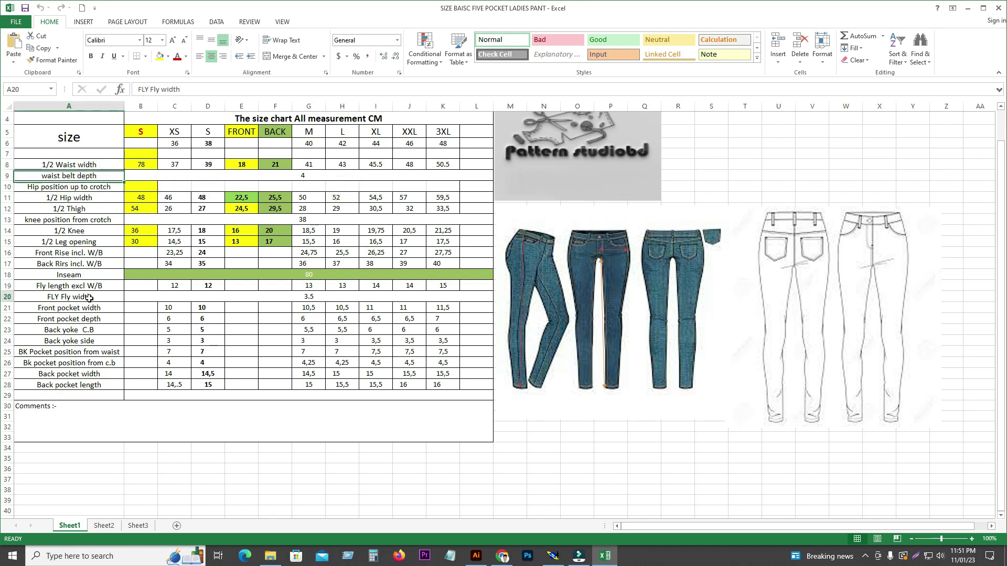
left_click(94, 285)
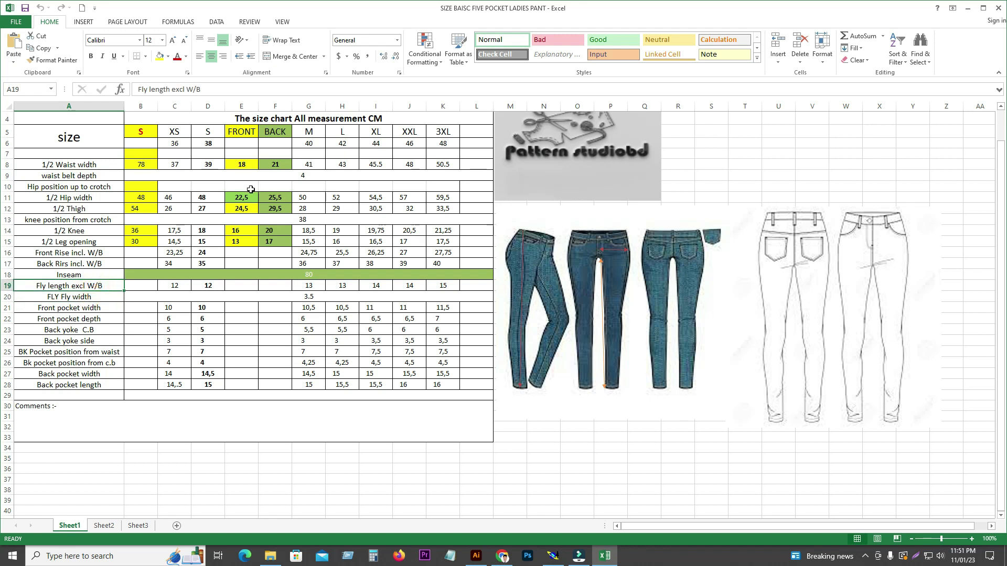
Compare the Hip position up to crotch row with the Fly length excl W/B row across the small sizes.
left_click(179, 189)
left_click(245, 185)
left_click(269, 188)
left_click(211, 186)
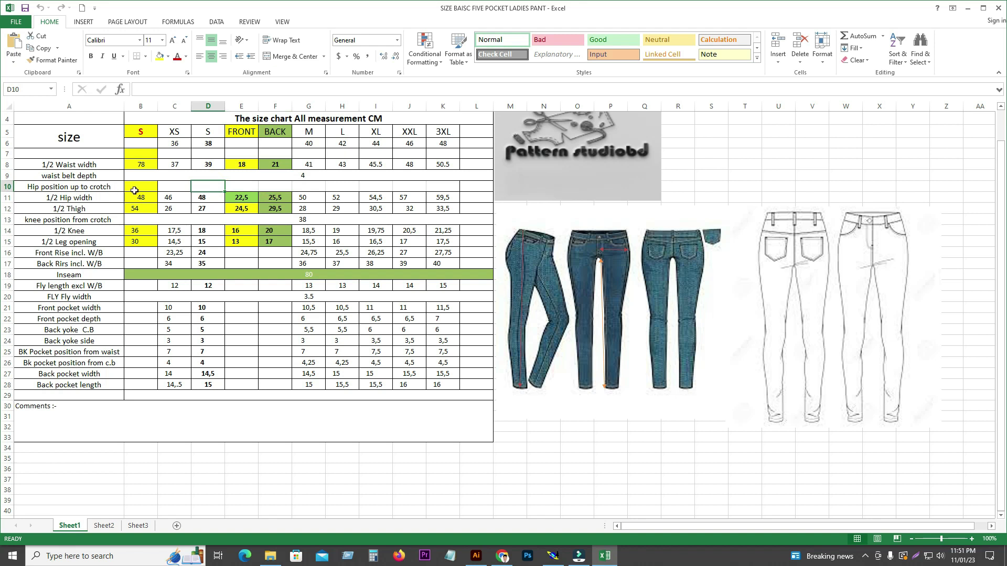
left_click(174, 183)
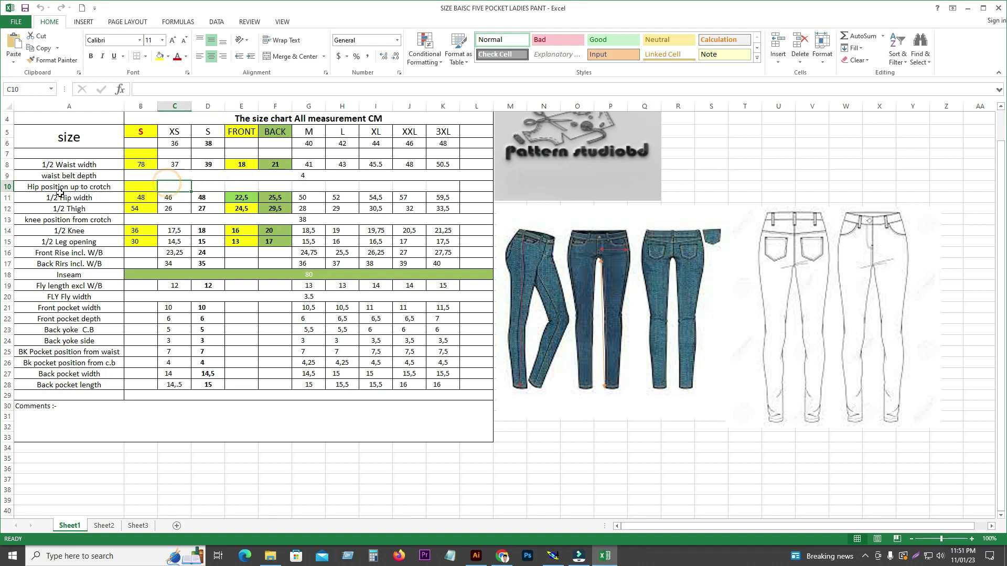
left_click(143, 185)
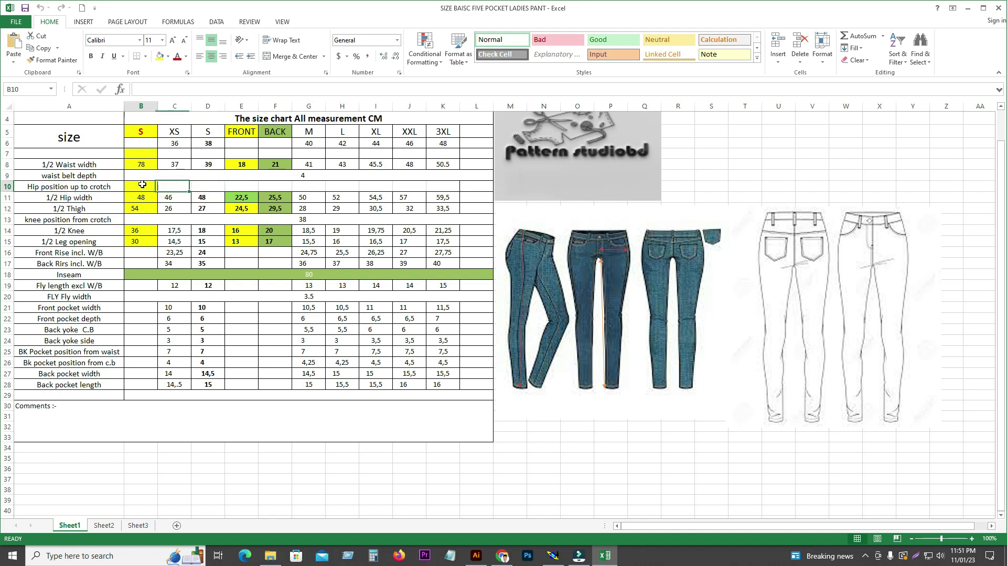
left_click(89, 283)
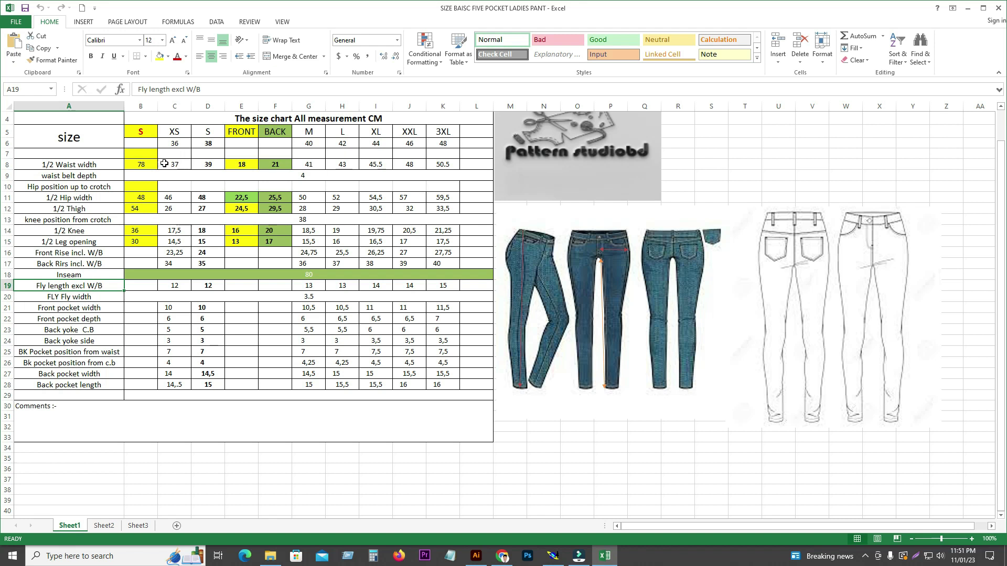
left_click(103, 183)
left_click(174, 184)
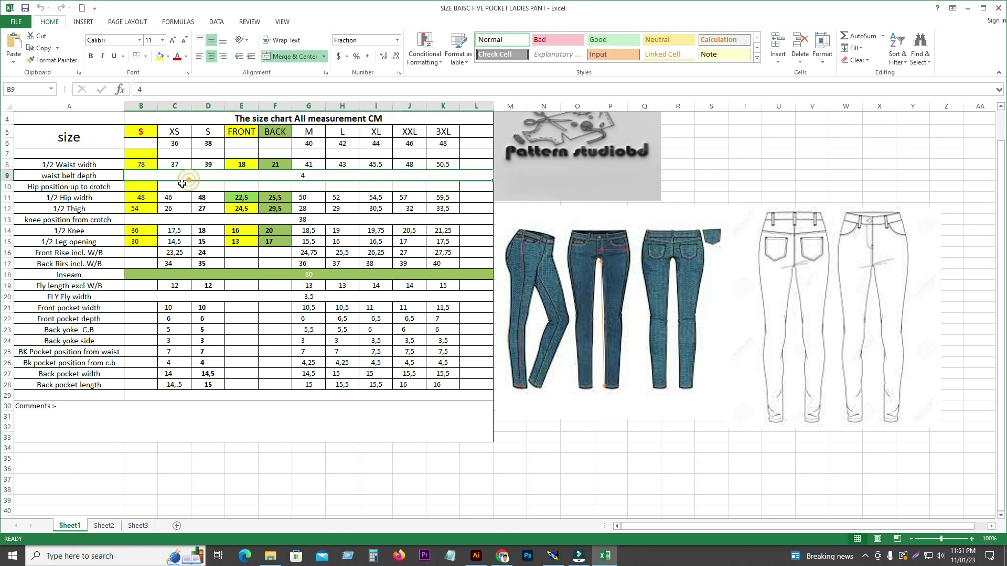
left_click(208, 187)
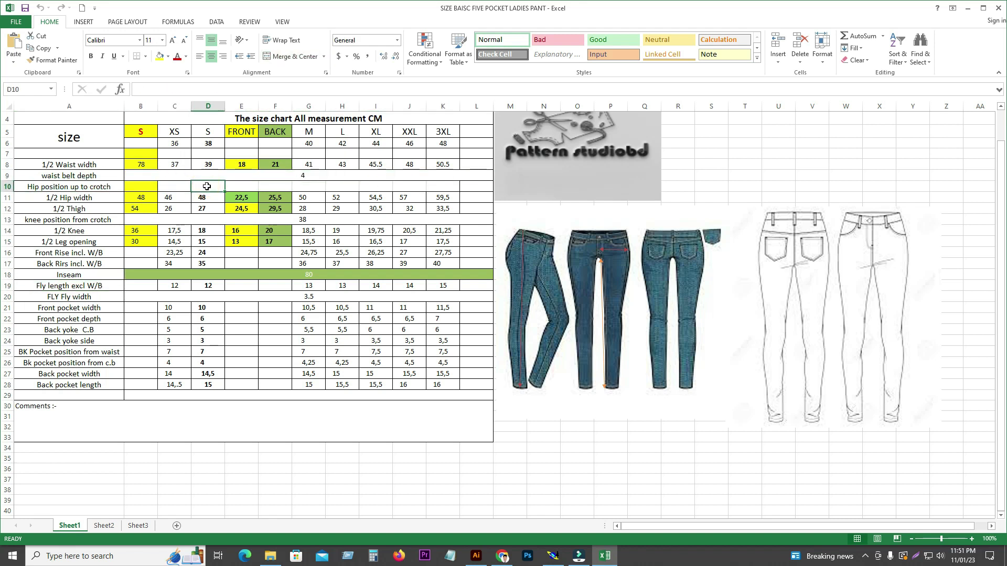
left_click(171, 188)
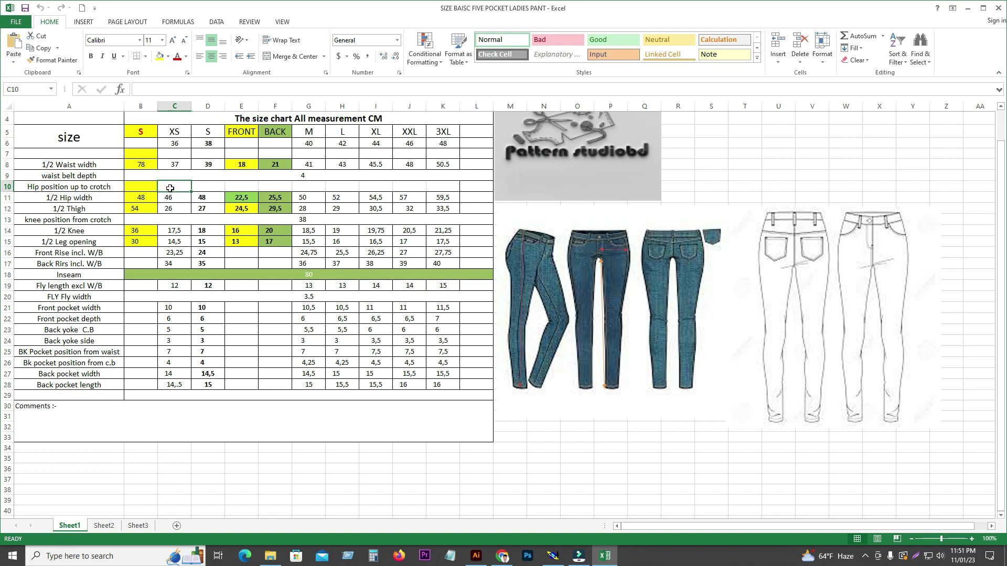
left_click(92, 290)
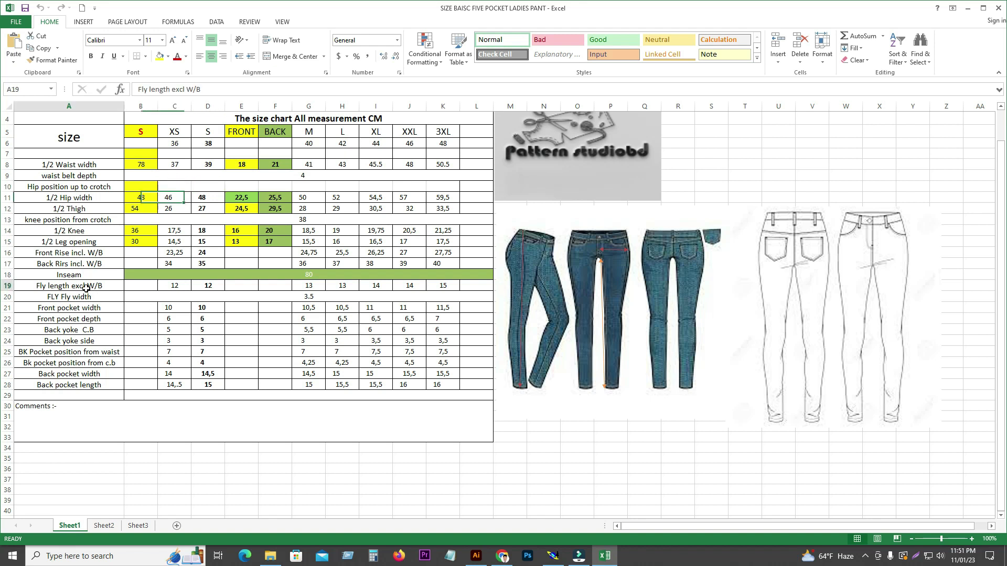
left_click(171, 287)
left_click(204, 287)
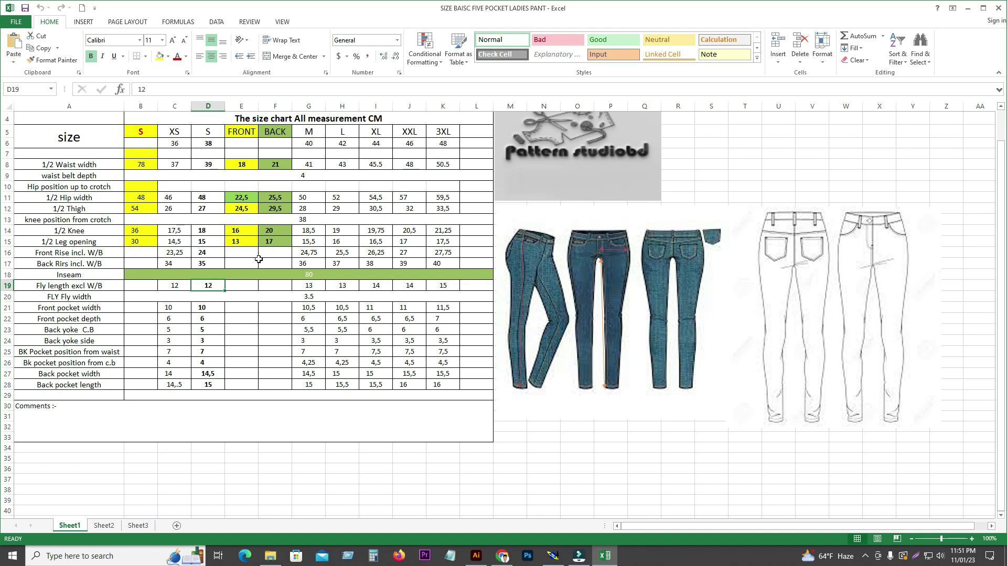
Enter 7 as the Hip position up to crotch for size S in cell D10.
left_click(102, 187)
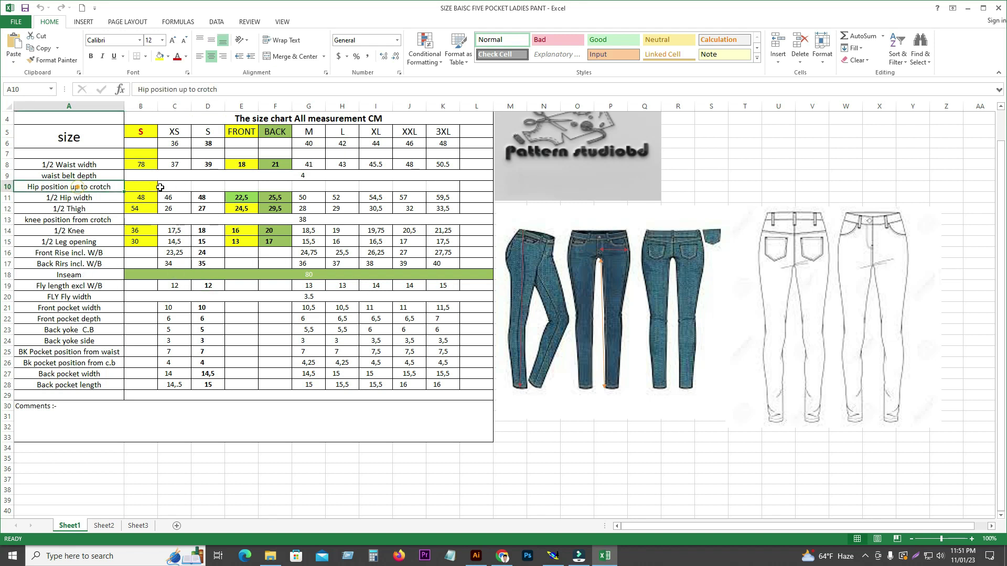
left_click(254, 187)
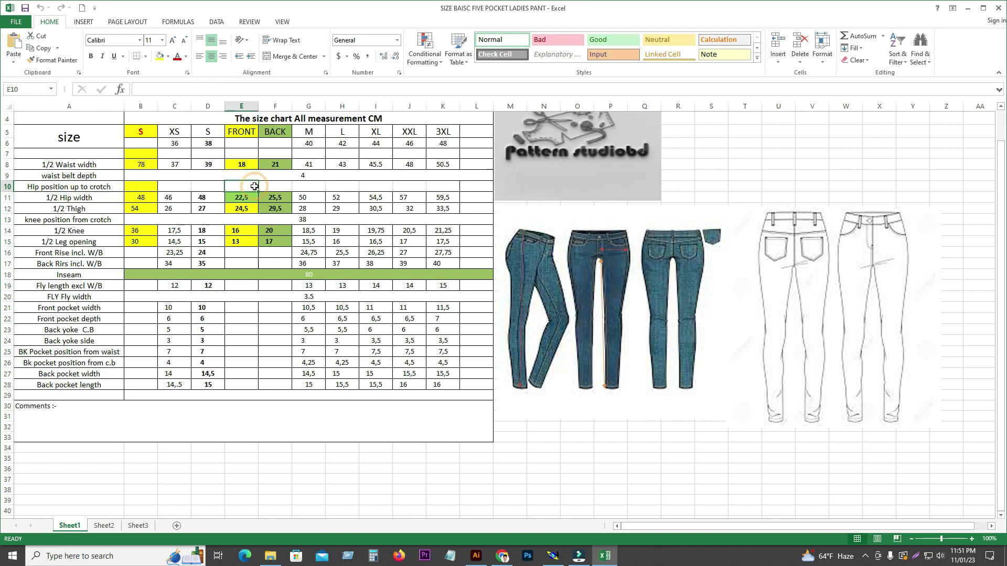
left_click(217, 188)
type("7")
left_click_drag(267, 329, 267, 321)
left_click(212, 187)
Check the Inseam value in the size chart.
left_click(559, 563)
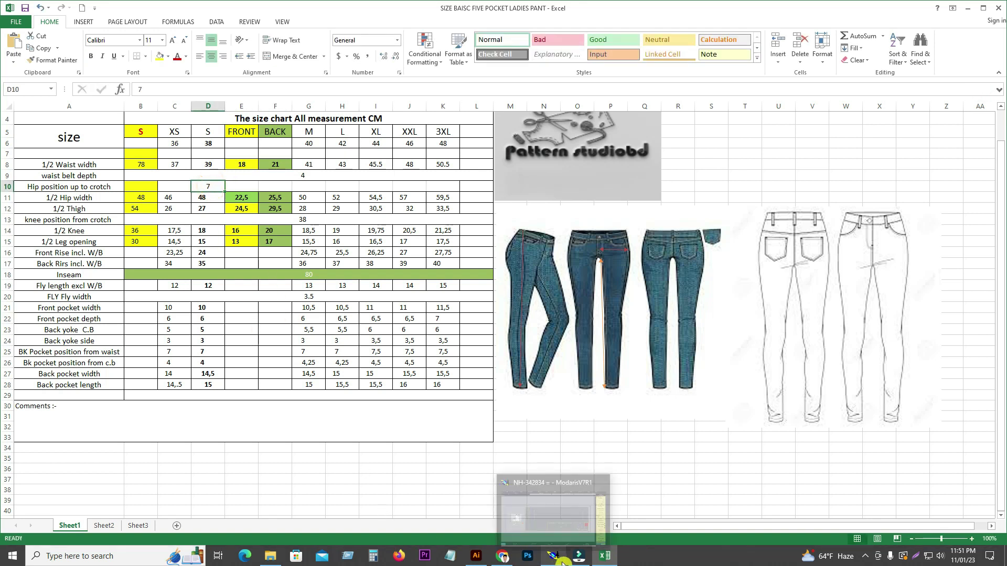
left_click(563, 563)
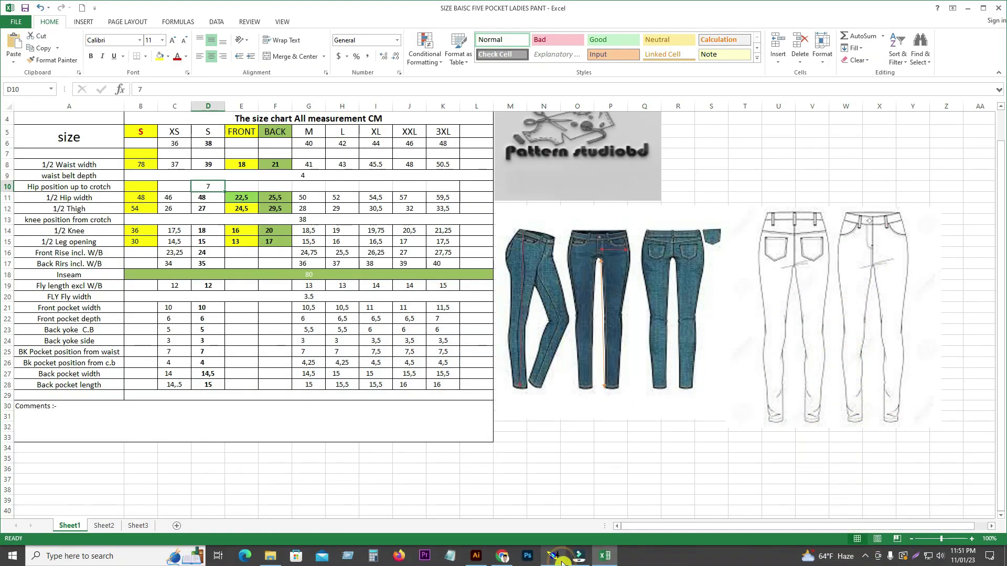
left_click(317, 273)
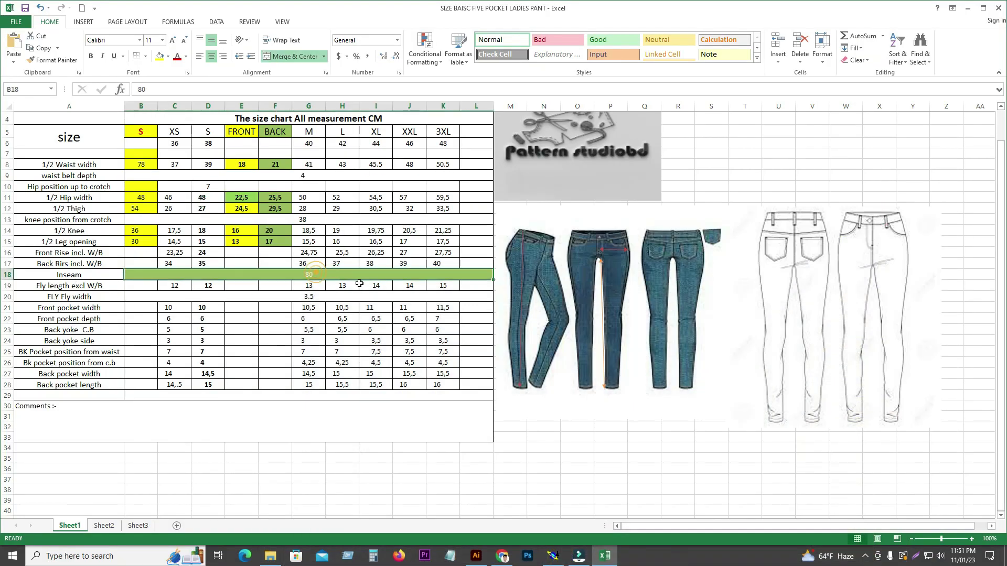
Switch to Modaris and examine the pattern rectangle on the NH-342834 sheet.
left_click(574, 560)
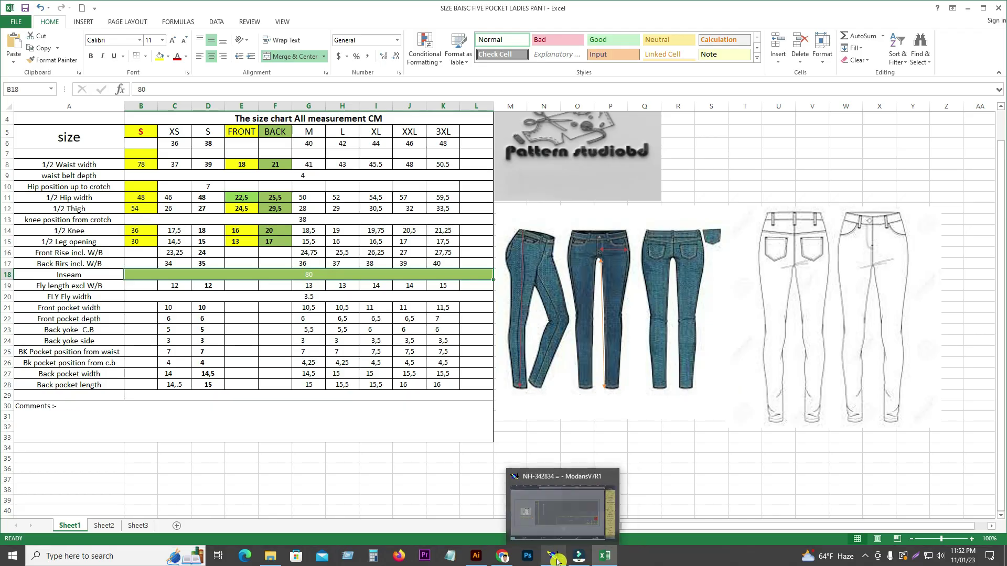
left_click(557, 560)
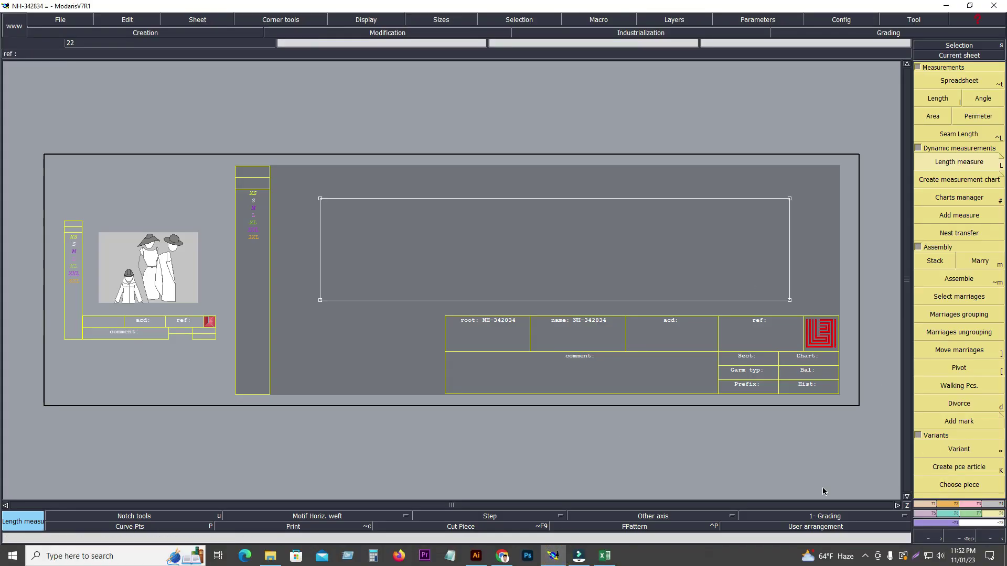
left_click(523, 200)
left_click_drag(287, 140, 827, 331)
left_click(411, 296)
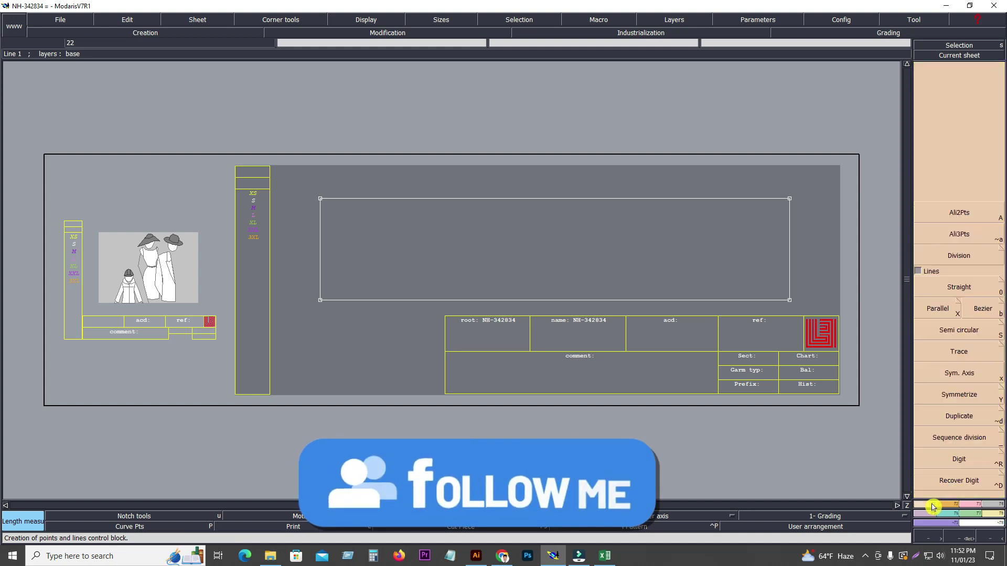
Try a parallel line 80 cm from the rectangle's left edge and undo it.
left_click(932, 508)
left_click(938, 309)
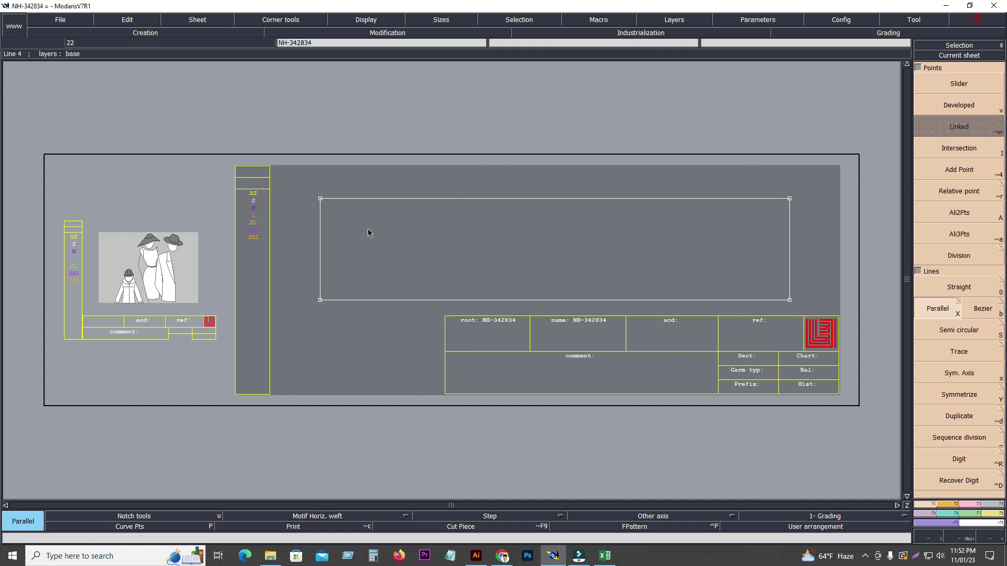
left_click(335, 239)
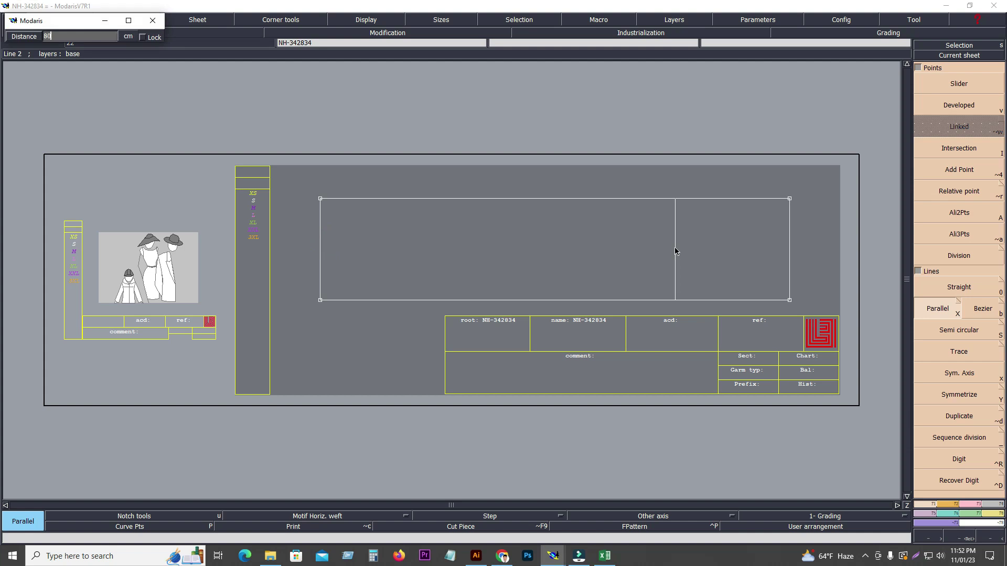
type("80")
key("Return")
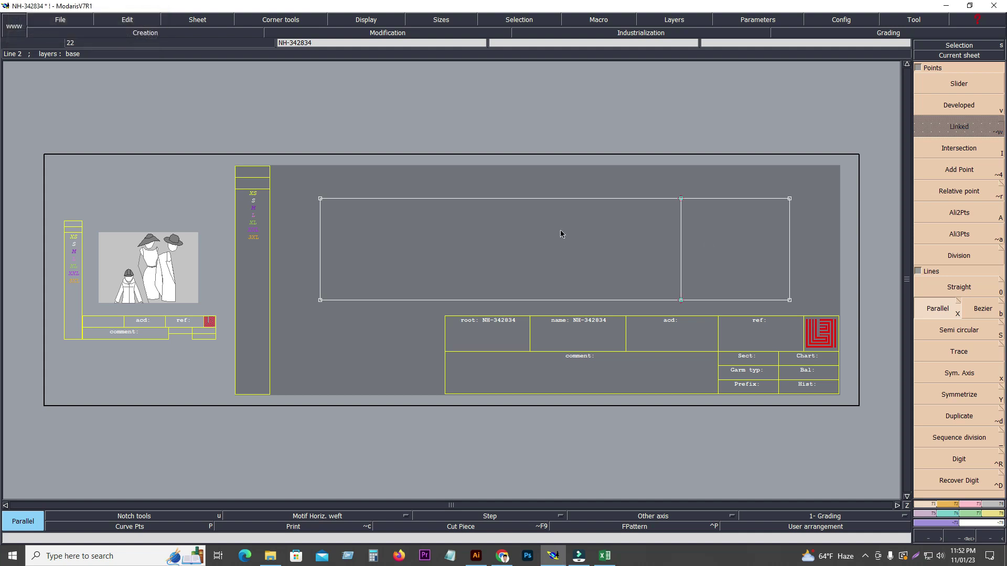
left_click(605, 556)
left_click(609, 556)
key("ctrl+z")
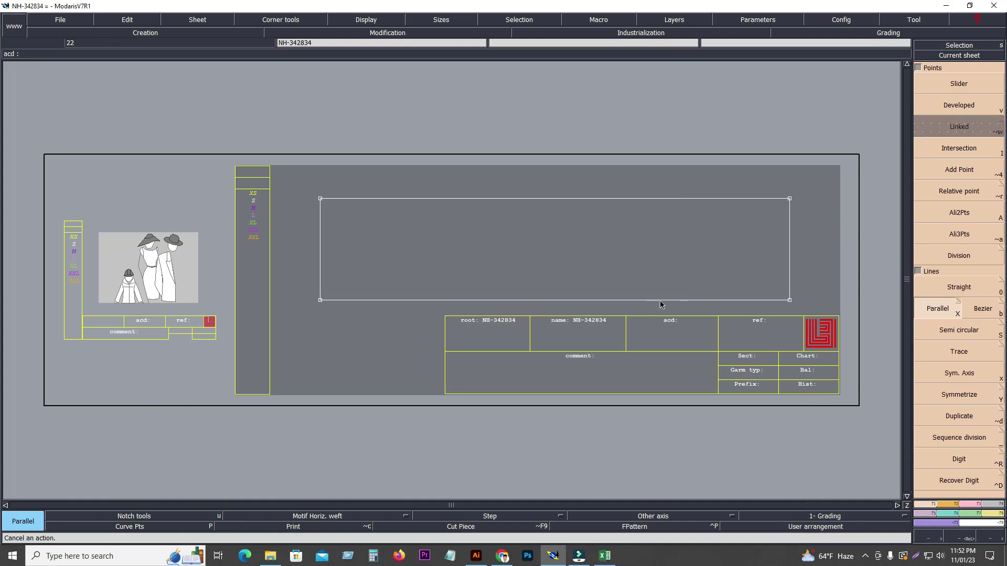
Switch to Excel and check the Front Rise incl. W/B and Inseam values for size S.
left_click(606, 556)
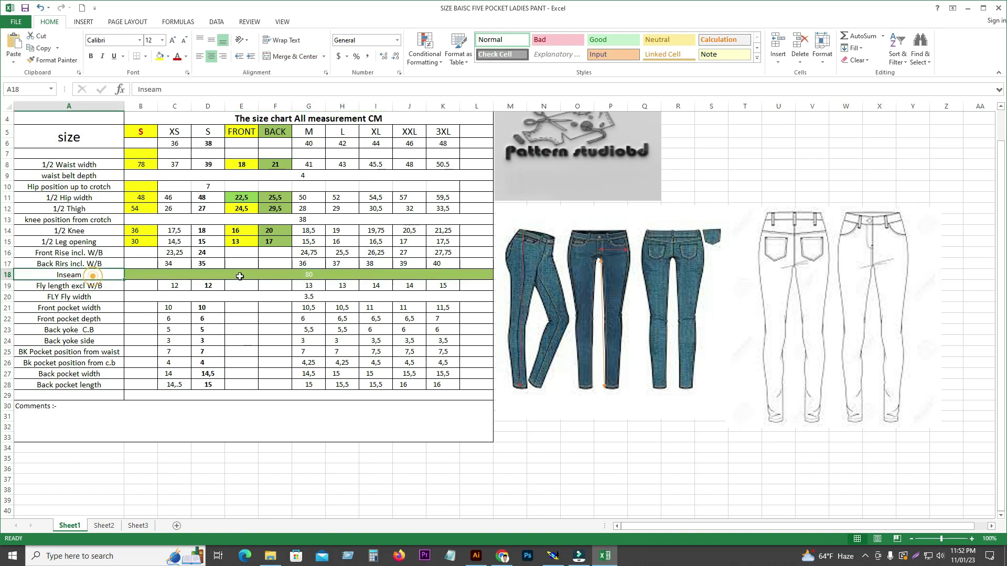
left_click(215, 252)
left_click(290, 274)
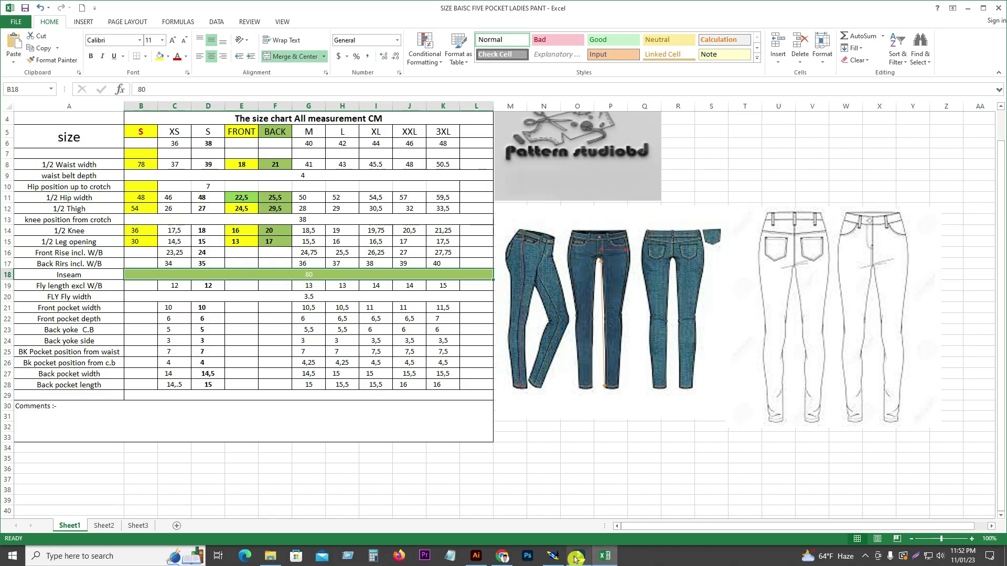
Switch to Modaris and draw the crotch line parallel to the rectangle's left edge at a distance of 80 cm.
left_click(554, 556)
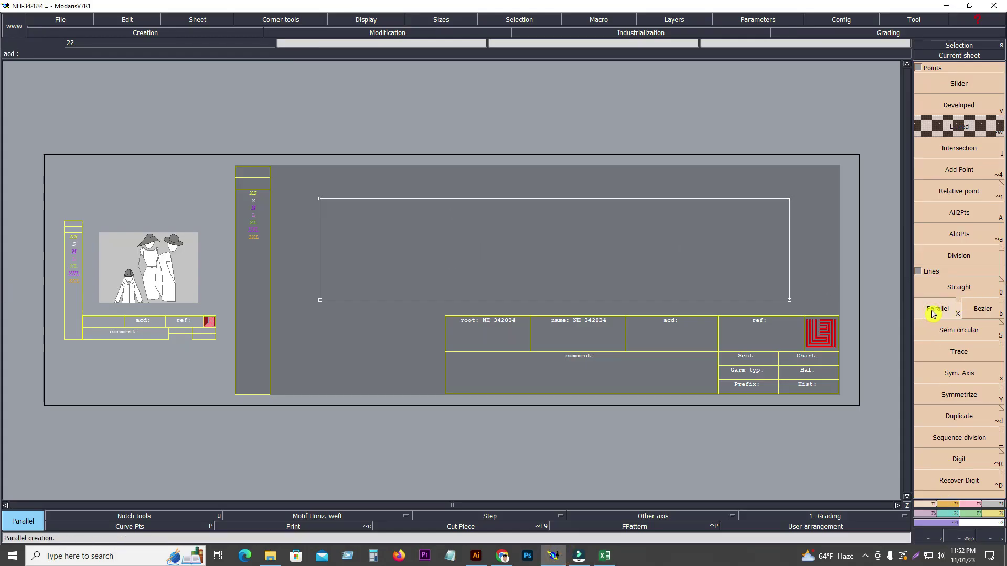
left_click(321, 247)
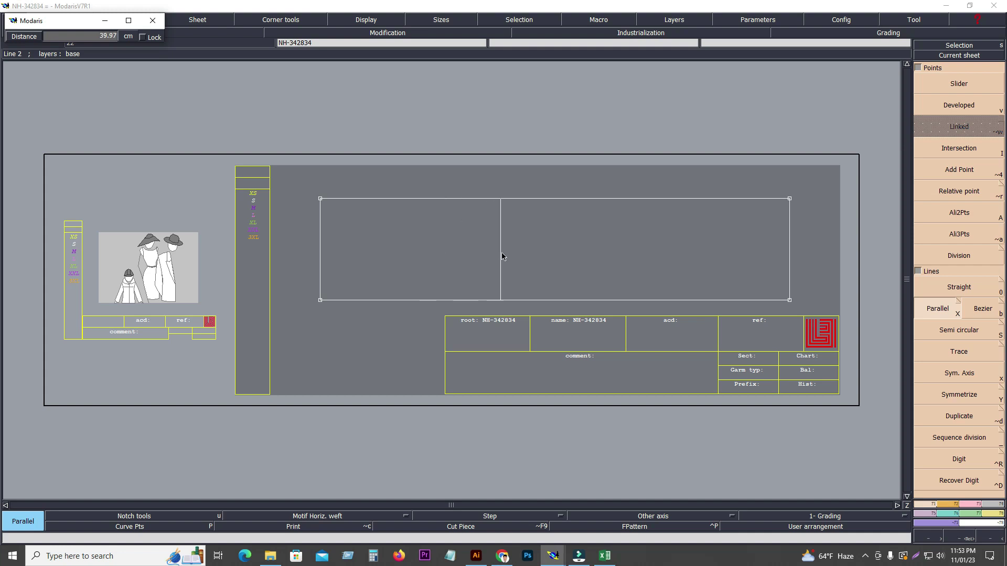
key("Down")
key("Return")
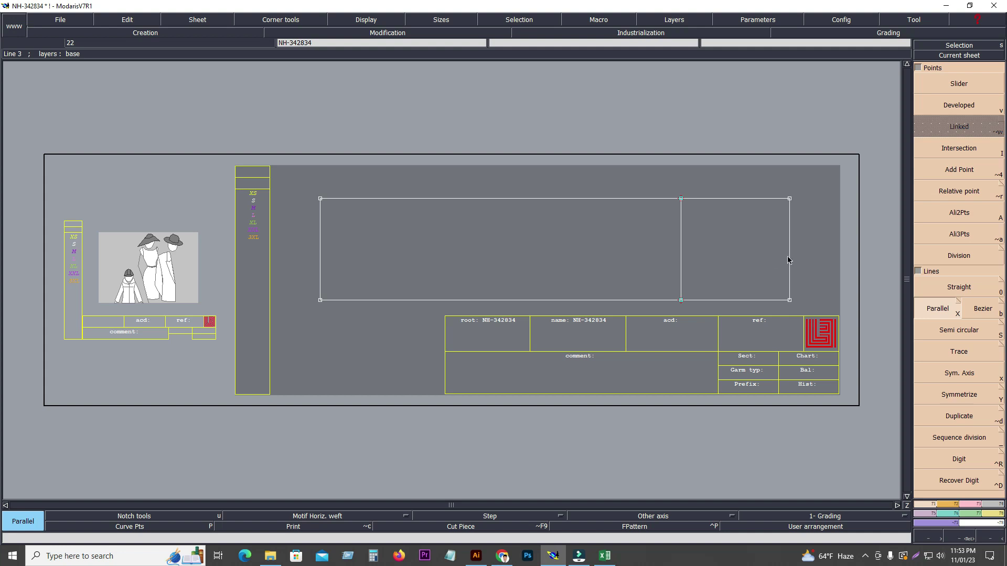
Switch to Excel and check the Hip position up to crotch and Front Rise incl. W/B values for size S.
left_click(610, 559)
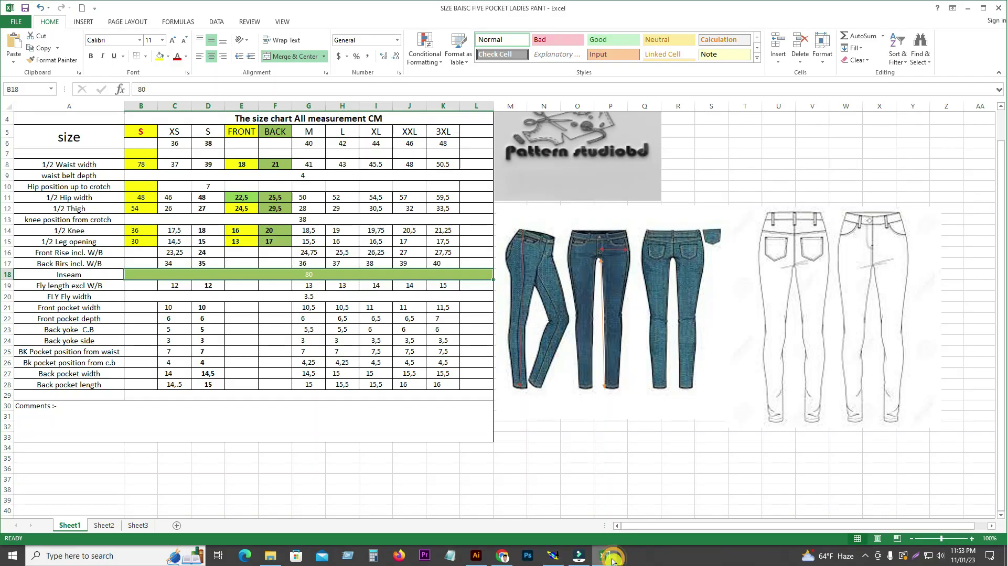
left_click(82, 190)
left_click(205, 186)
left_click(117, 187)
left_click(207, 189)
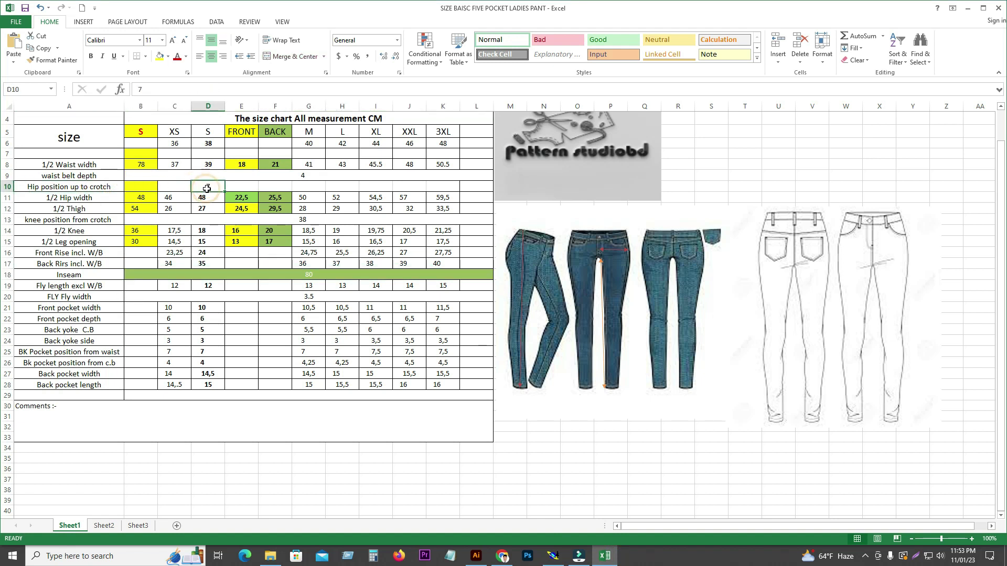
left_click(142, 187)
left_click(206, 187)
left_click(194, 250)
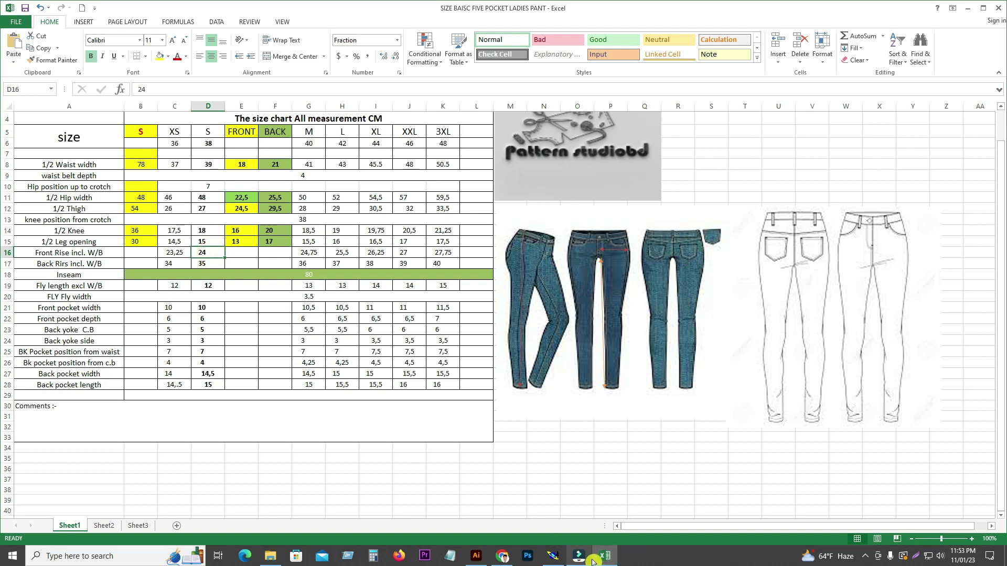
Switch back to Modaris and divide 24 by 3 in Calculator to get the hip line distance.
mouse_move(593, 563)
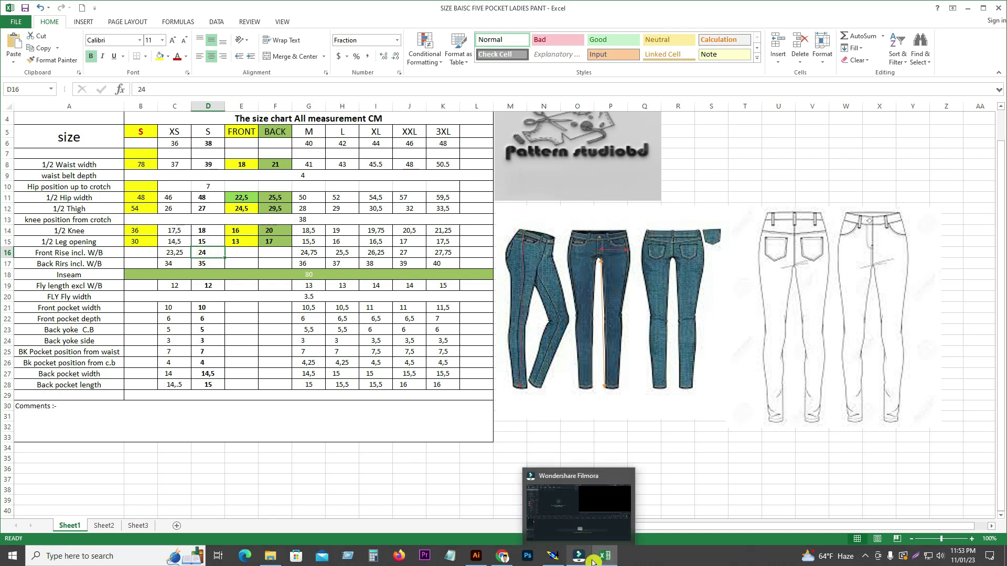
left_click(553, 557)
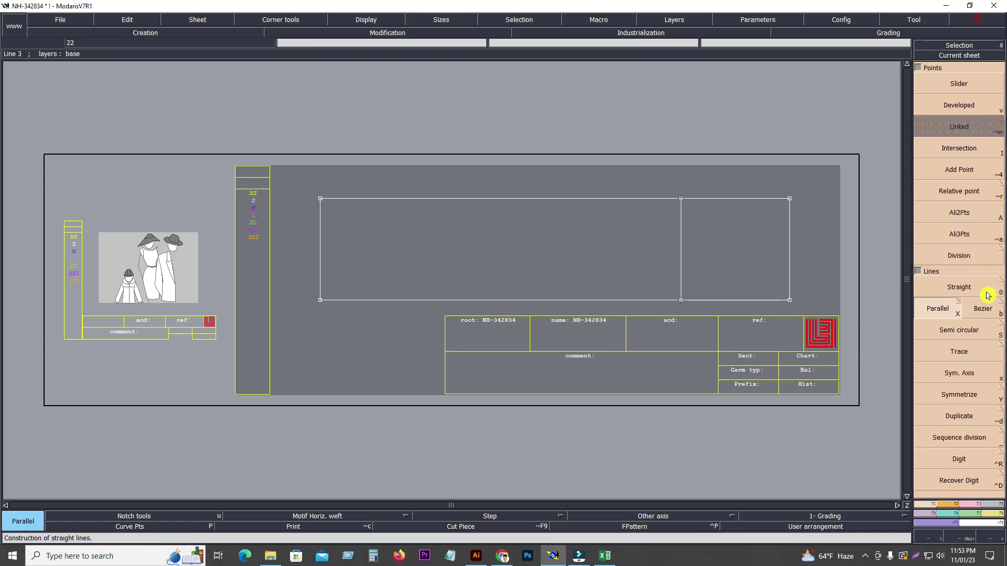
left_click(979, 320)
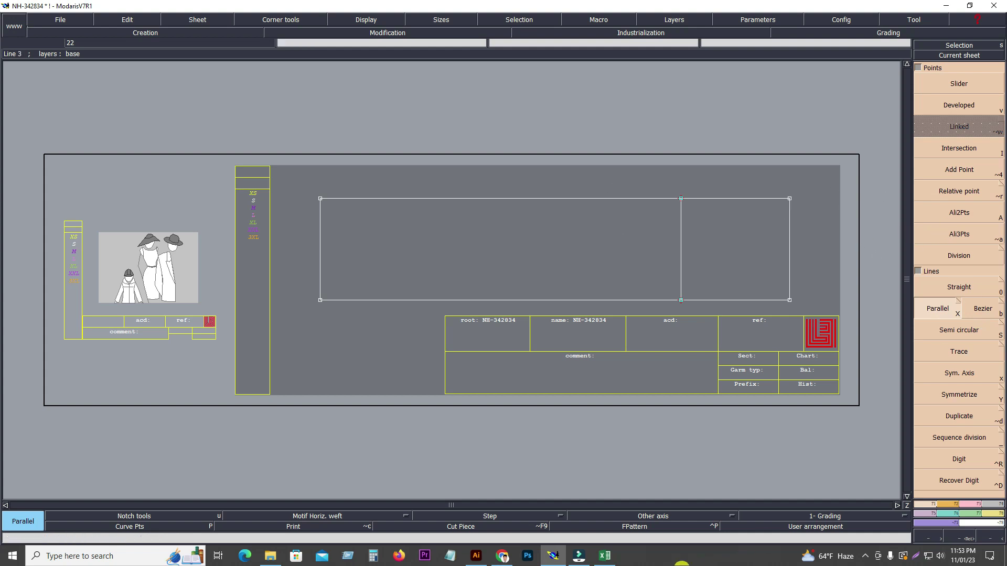
left_click(373, 556)
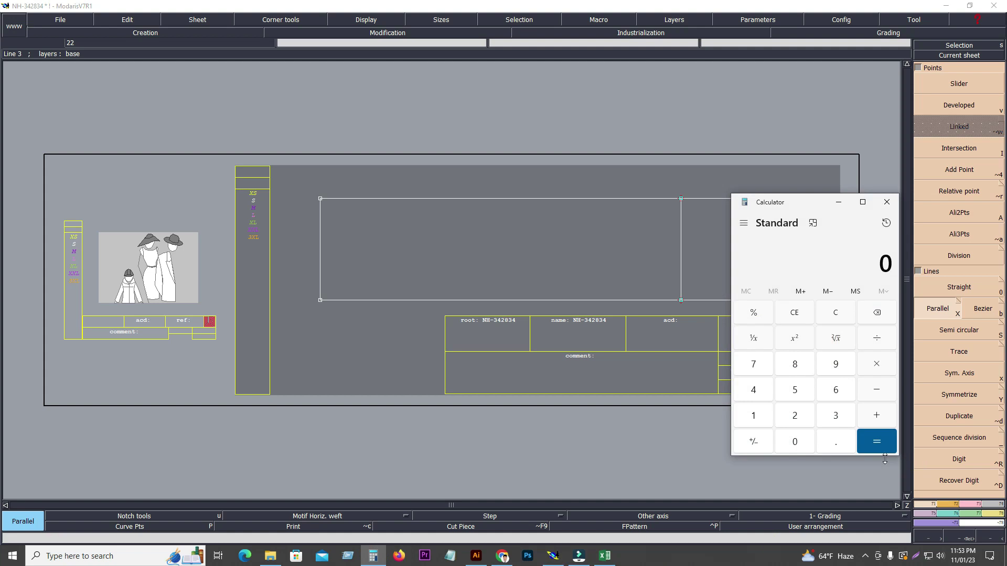
left_click(795, 415)
left_click(754, 390)
left_click(876, 338)
left_click(837, 416)
left_click(881, 445)
left_click(839, 209)
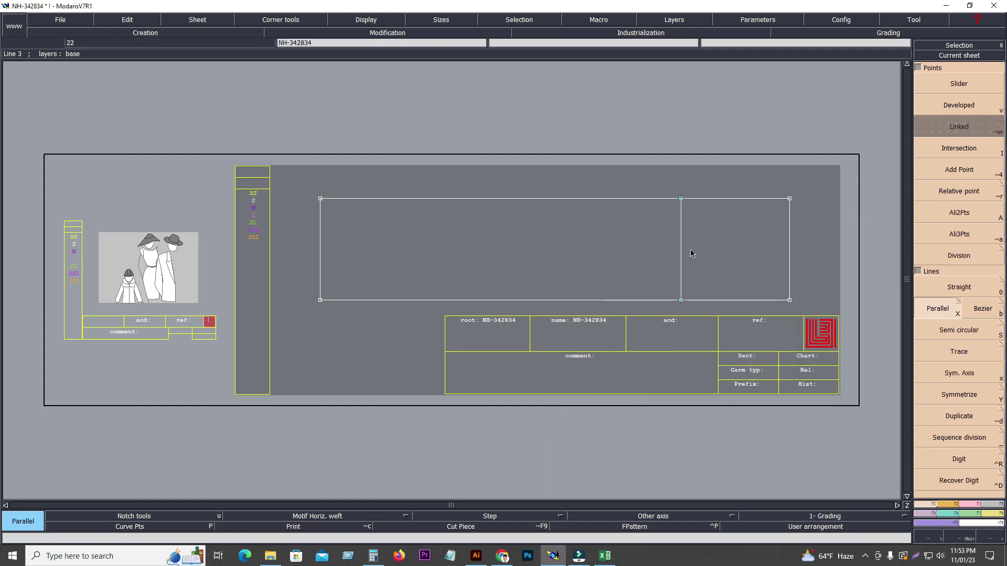
Draw the hip line parallel to the crotch line, 8 cm toward the rectangle's right edge.
left_click(682, 253)
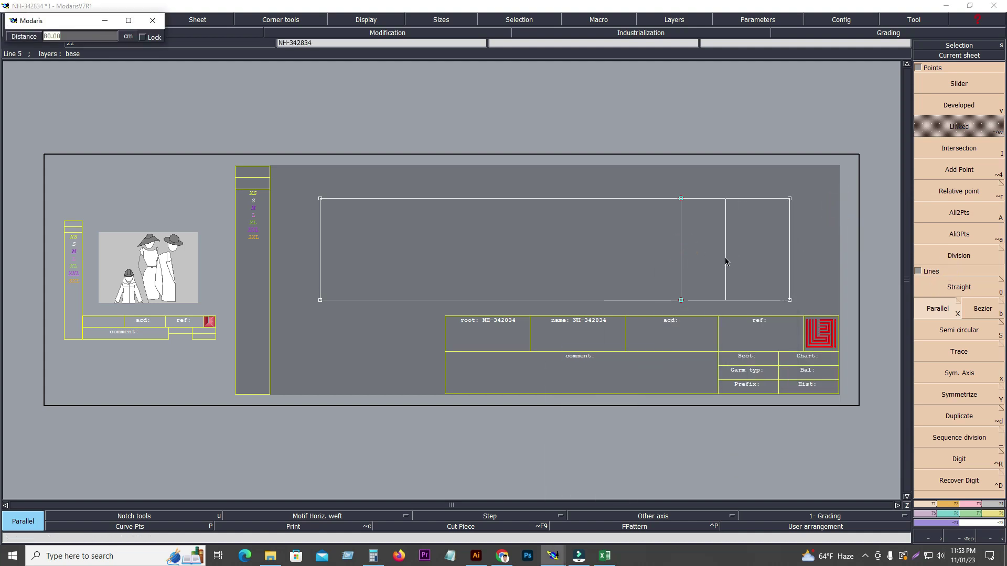
type("8")
key("Return")
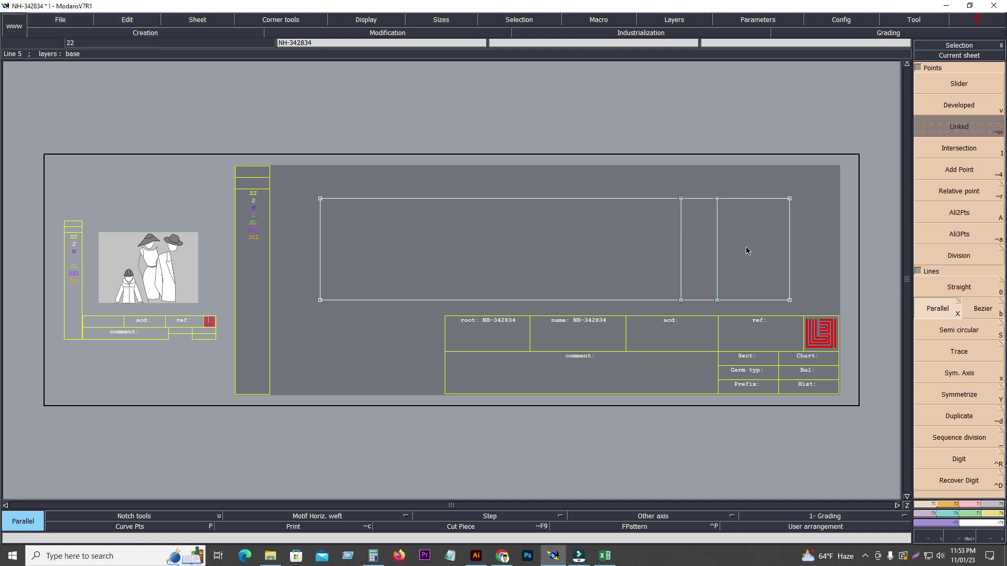
Switch to Excel and check the knee position from crotch measurement.
left_click(604, 555)
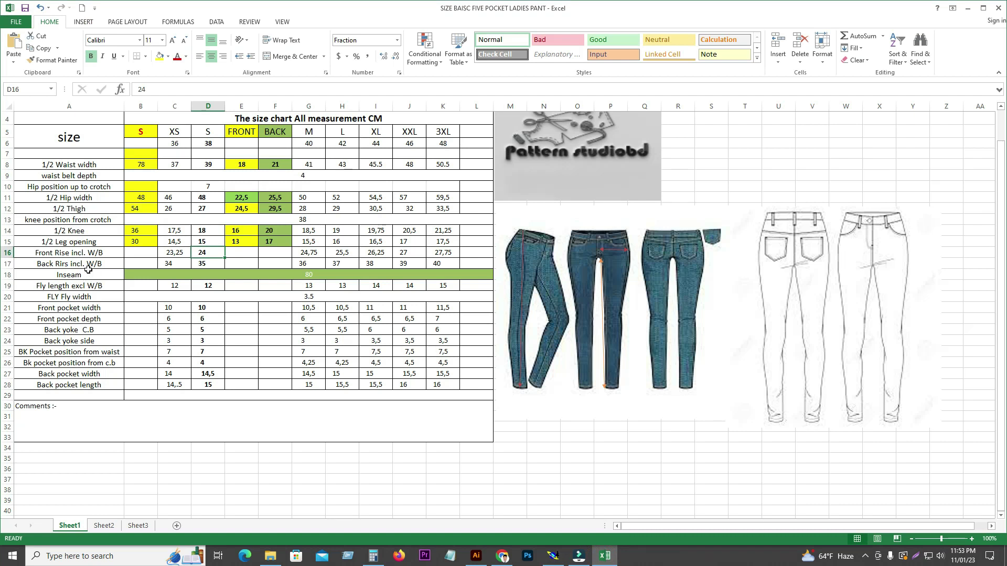
left_click(73, 233)
left_click(62, 219)
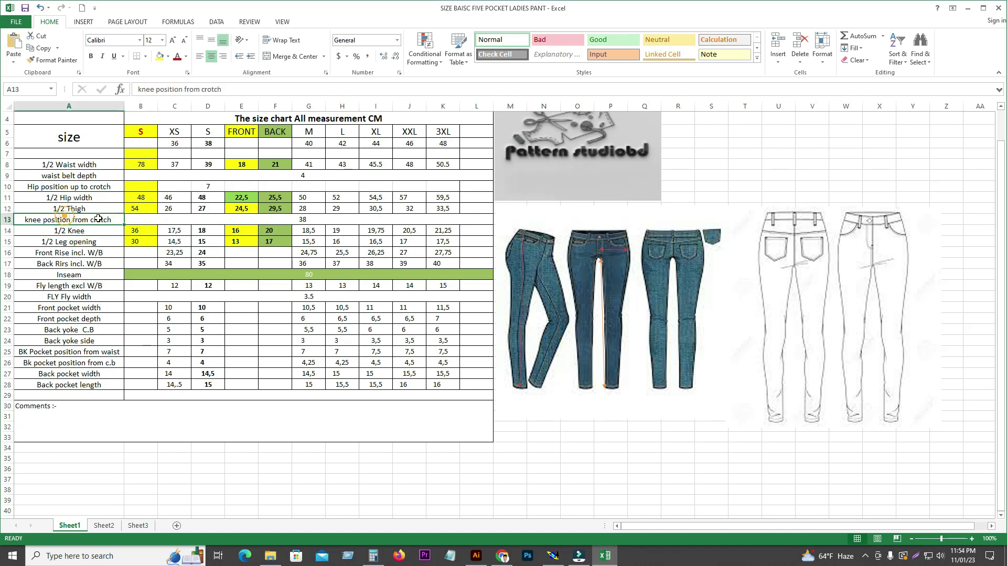
left_click(316, 219)
left_click(49, 220)
left_click(303, 222)
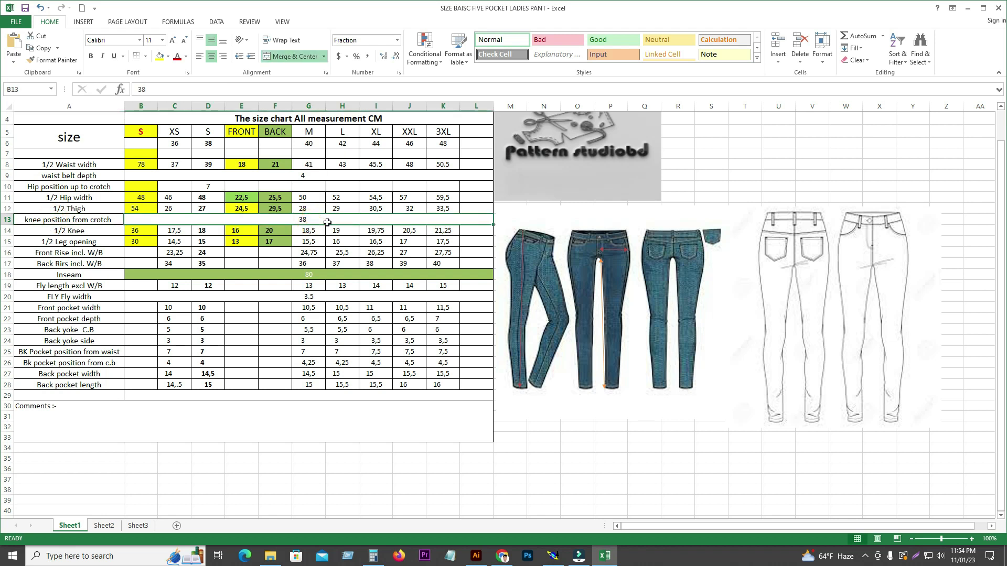
Switch to Modaris and draw the knee line parallel to the crotch line at a distance of -38 cm.
mouse_move(605, 559)
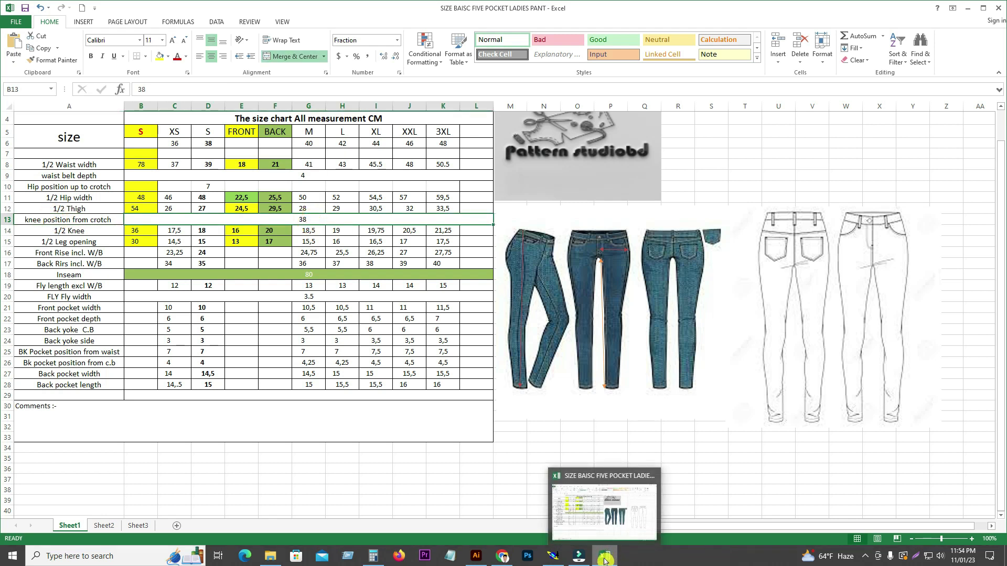
left_click(555, 557)
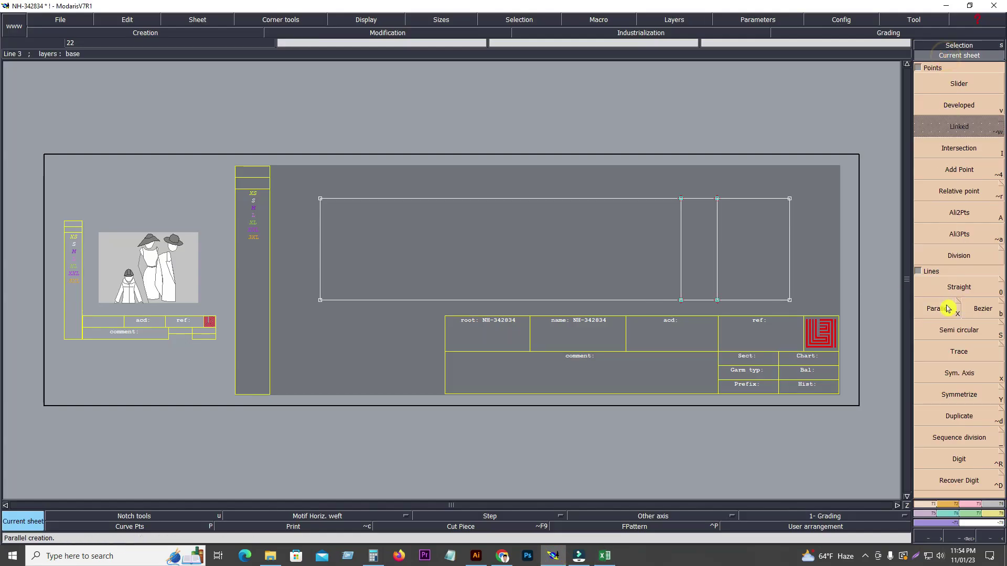
left_click(946, 310)
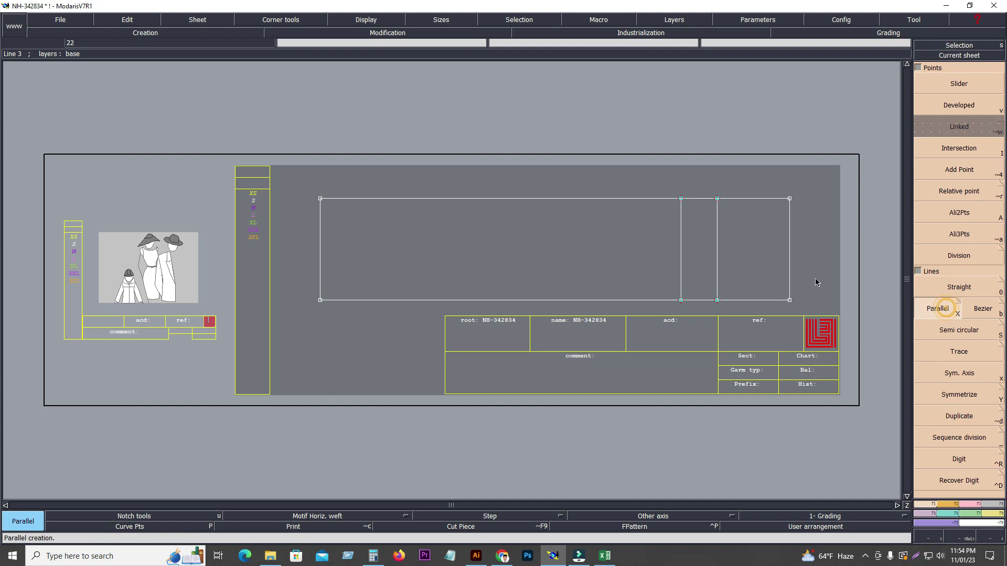
left_click(681, 258)
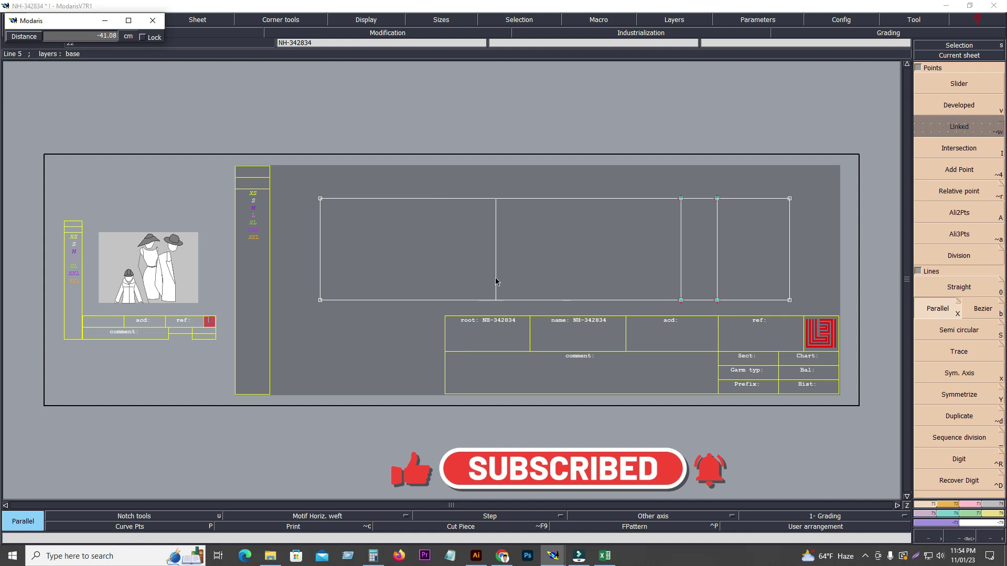
type("8")
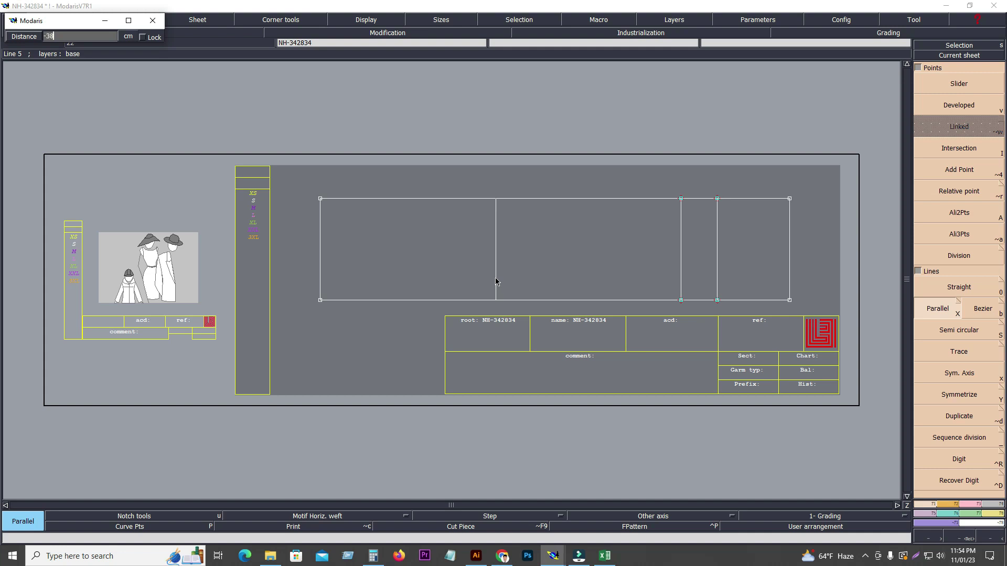
key("Return")
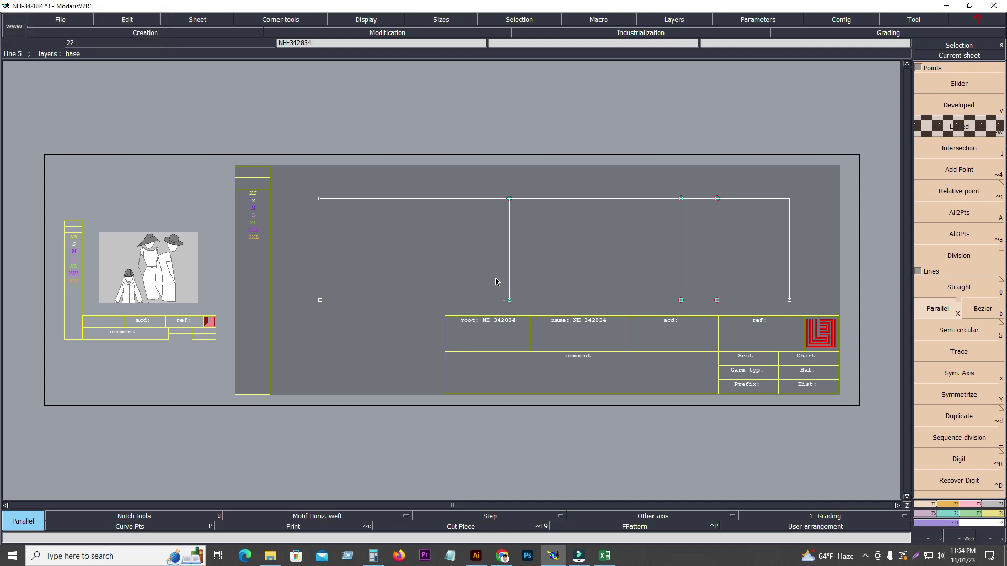
left_click(511, 237)
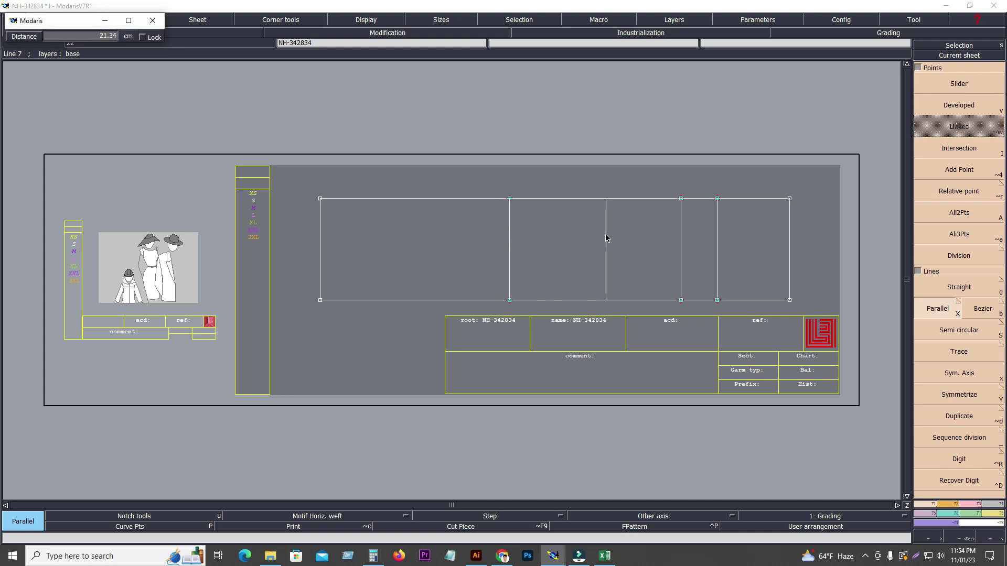
left_click(583, 231)
key("ctrl+z")
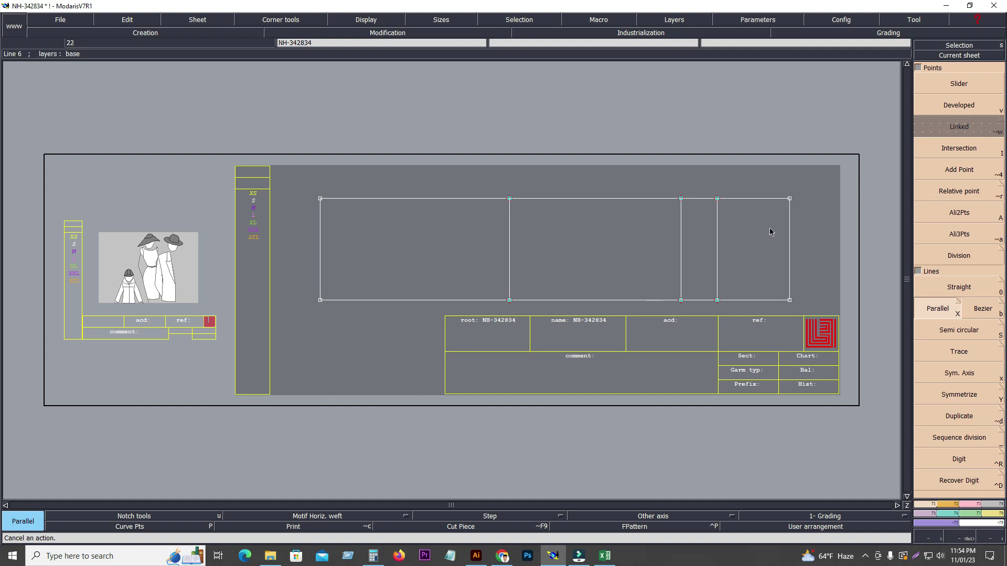
Review the waist, hip, crotch, knee and hem lines of the rectangle one by one.
left_click_drag(770, 180, 813, 324)
left_click_drag(704, 185, 733, 307)
left_click_drag(672, 185, 693, 303)
left_click_drag(485, 177, 533, 324)
left_click_drag(302, 175, 338, 334)
Switch to Excel and check the 1/2 Waist width and 1/2 Hip width rows of the size chart.
left_click(604, 557)
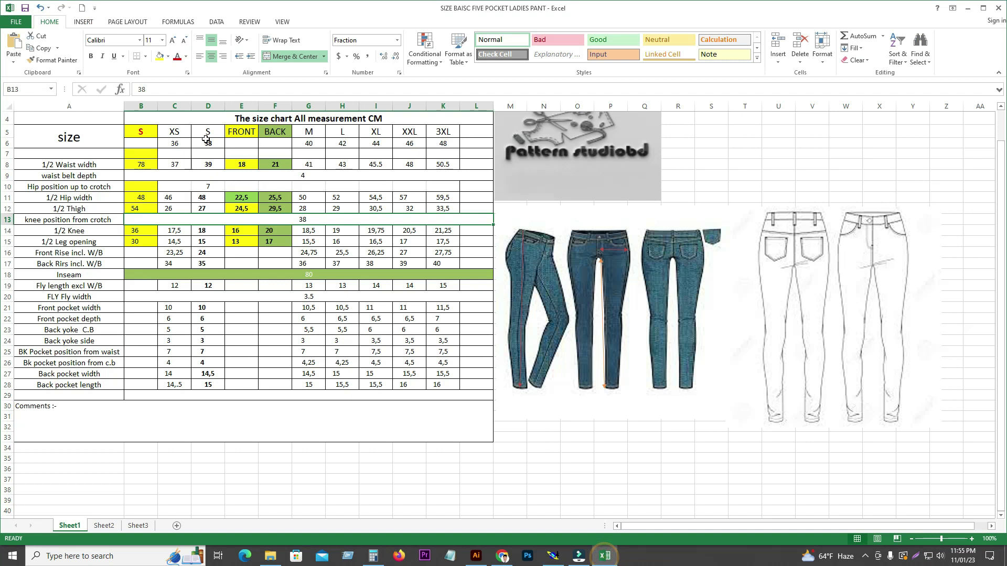
left_click(98, 165)
left_click(97, 197)
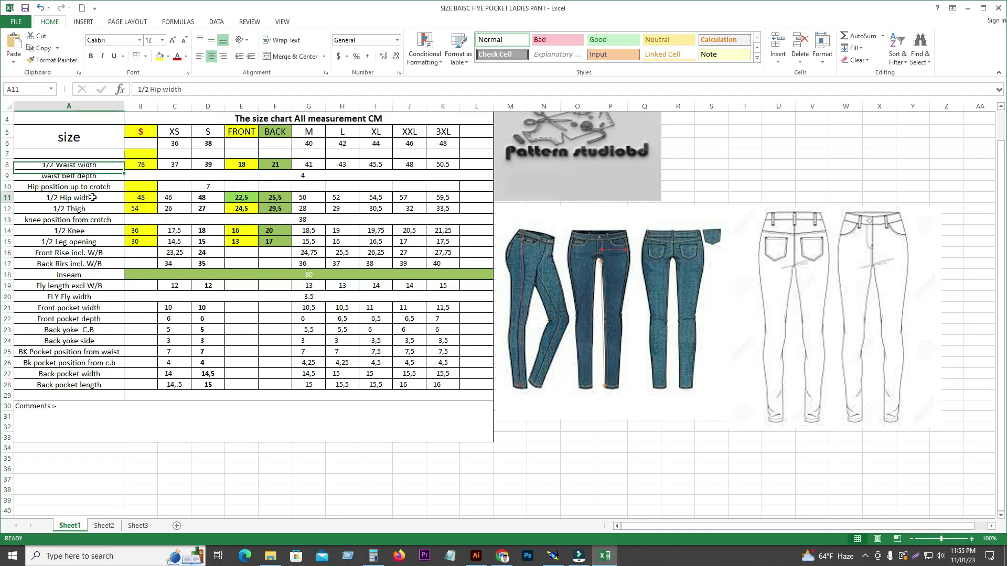
Check the 1/2 Thigh, 1/2 Knee, 1/2 Leg opening and Inseam rows of the size chart.
left_click(87, 209)
left_click(84, 230)
left_click(84, 241)
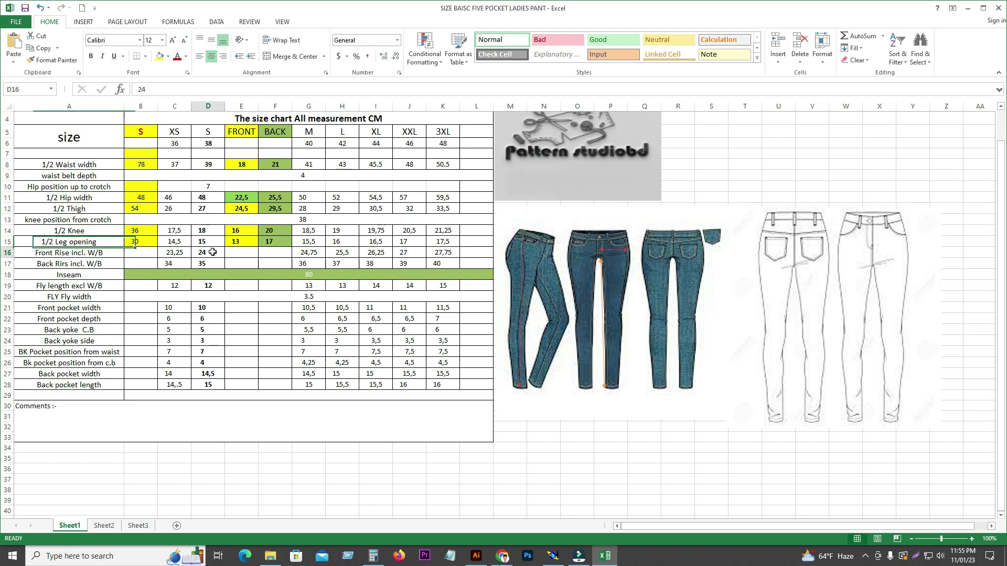
left_click(278, 271)
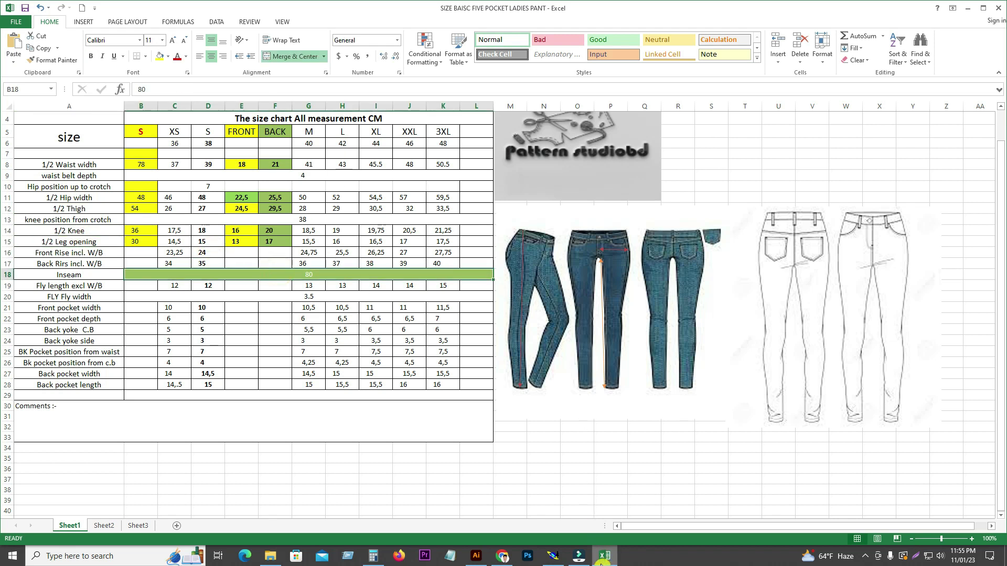
Switch to Modaris and measure the length from the crotch line to the hem and from the crotch line to the waist.
left_click(555, 556)
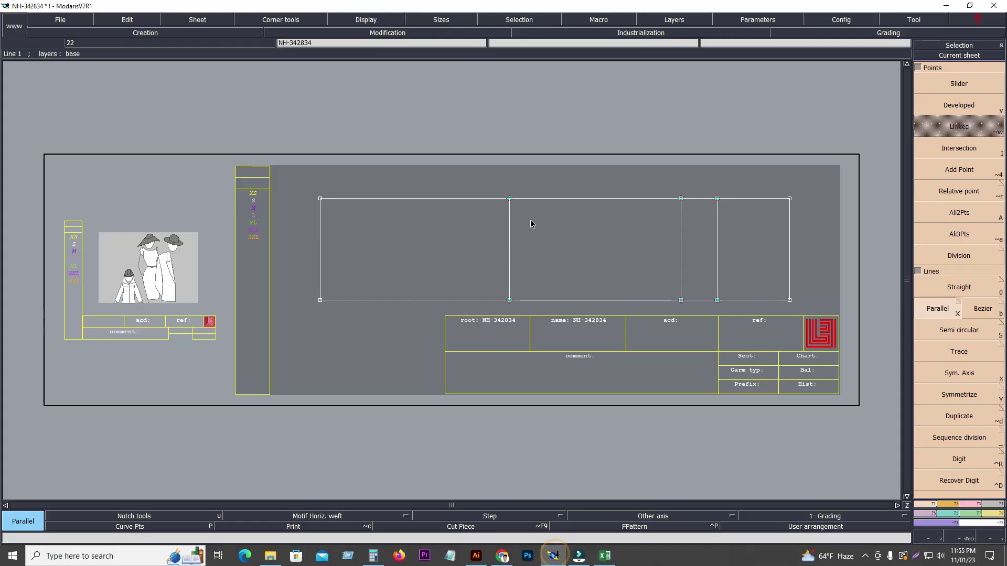
left_click(994, 516)
left_click(949, 167)
left_click(681, 198)
left_click(321, 199)
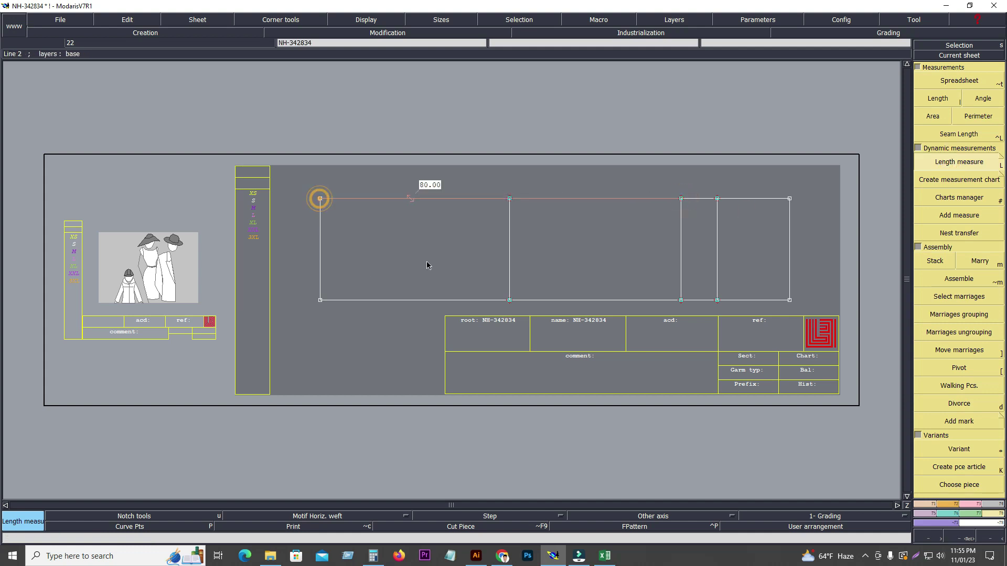
left_click(681, 199)
left_click(790, 199)
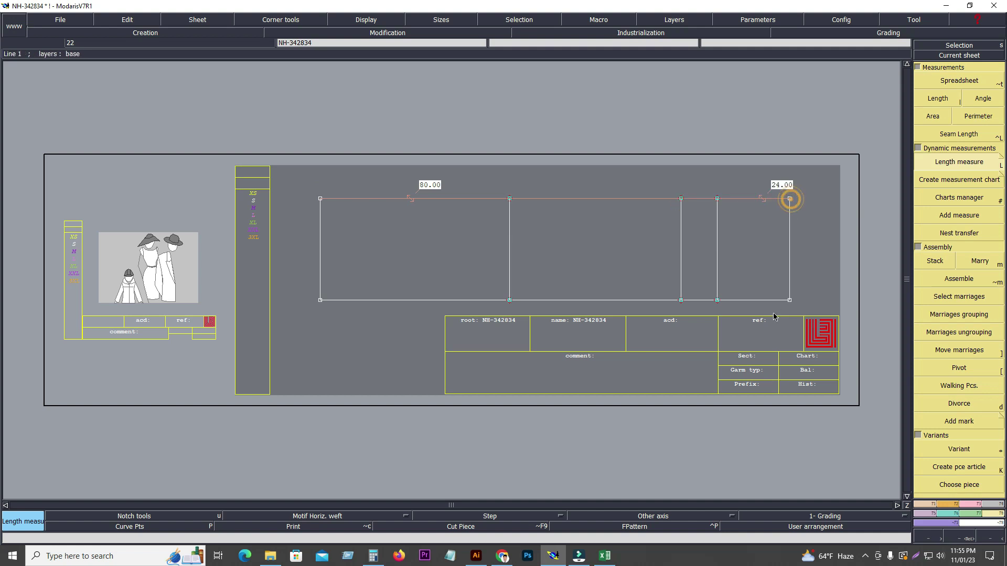
Measure the distance from the crotch line to the knee line and the rectangle's width near the hip line.
left_click(681, 198)
left_click(510, 199)
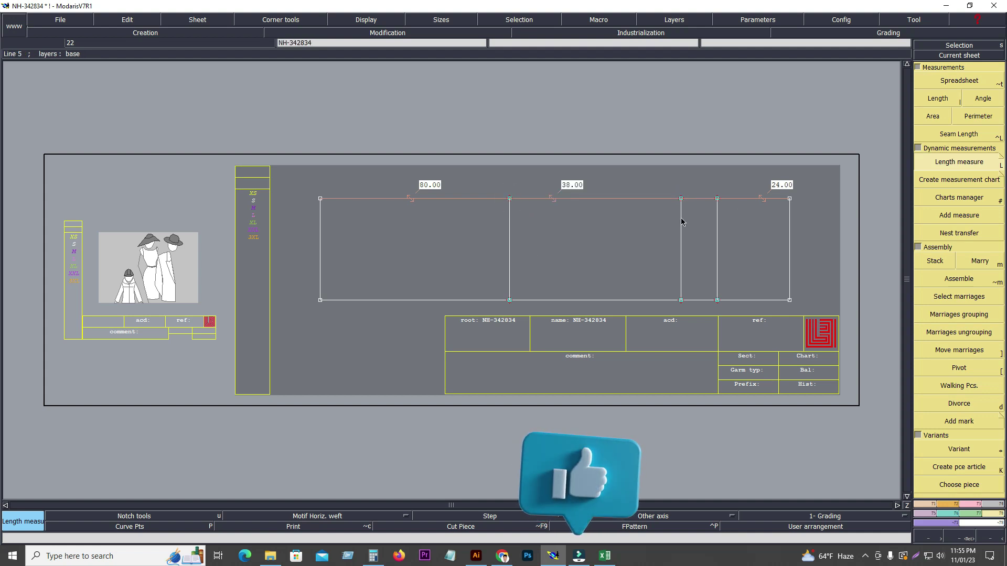
left_click(719, 200)
left_click(726, 311)
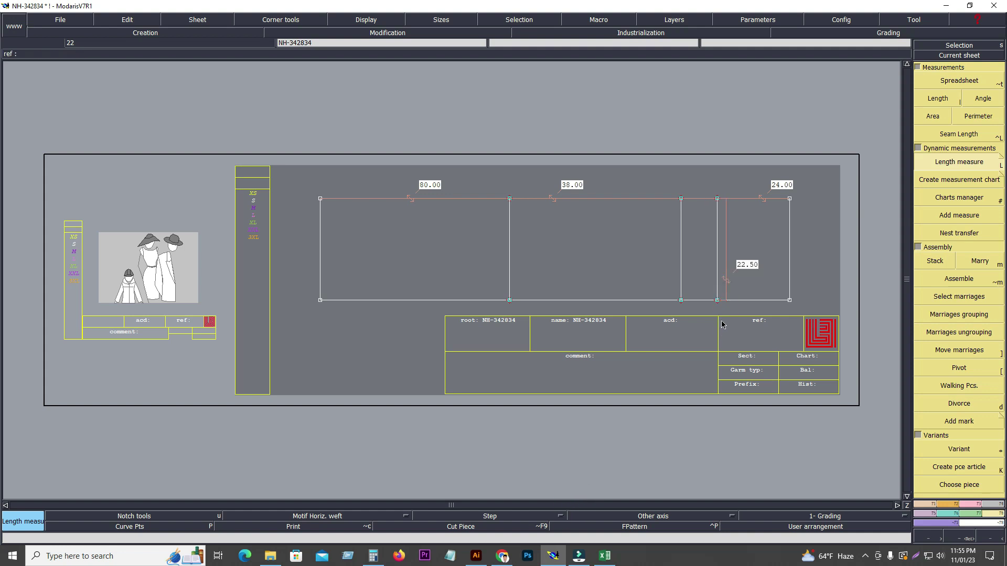
Undo the four length measurements placed on the rectangle.
key("ctrl+z")
key("ctrl+z")
key("ctrl+z")
key("ctrl+z")
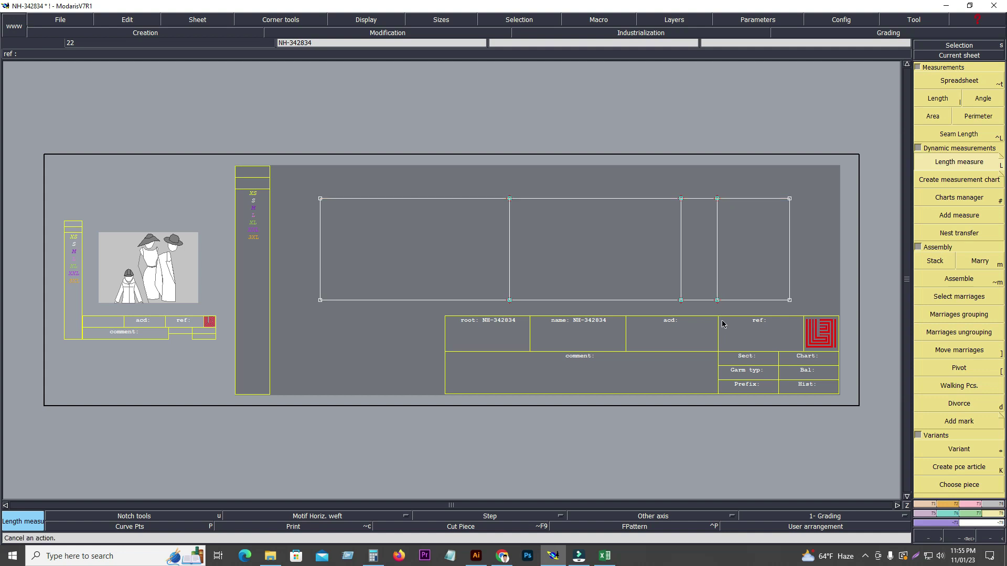
left_click_drag(280, 143, 827, 332)
Open the Calculator and divide the front hip width of 22.5 by 2, keeping the Calculator clear of the pattern.
left_click(373, 556)
left_click(835, 313)
double_click(795, 416)
left_click(835, 442)
left_click(794, 390)
left_click(878, 339)
left_click(794, 415)
left_click(874, 441)
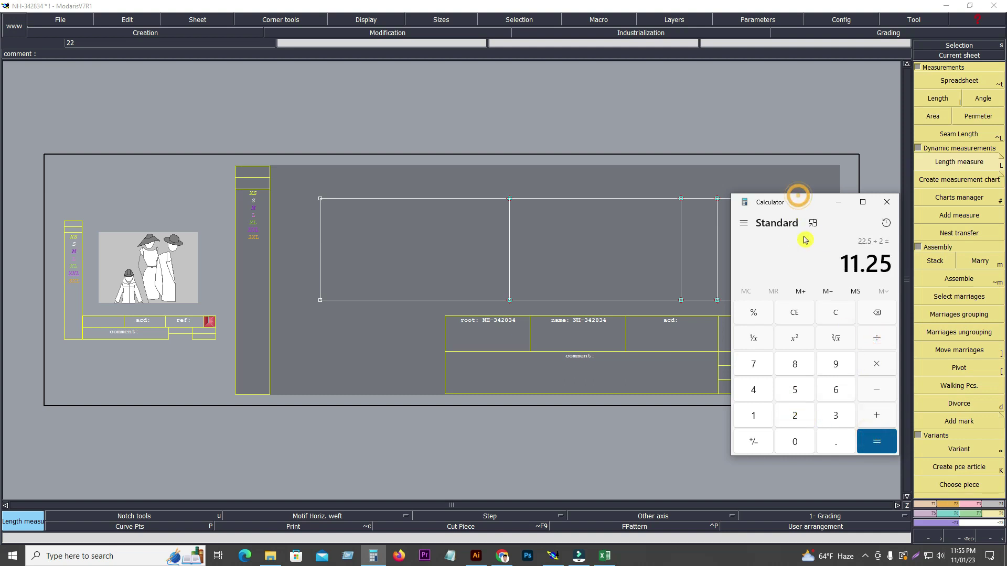
left_click_drag(811, 206, 542, 327)
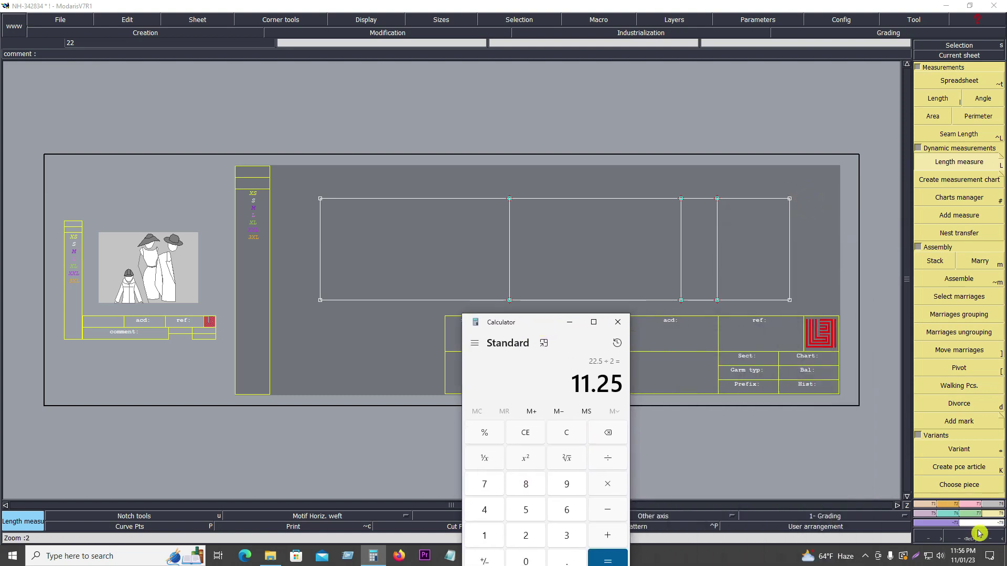
Return to Modaris and try a lengthwise centre line parallel to the rectangle's long edge at a distance of 11.25 cm.
left_click(926, 508)
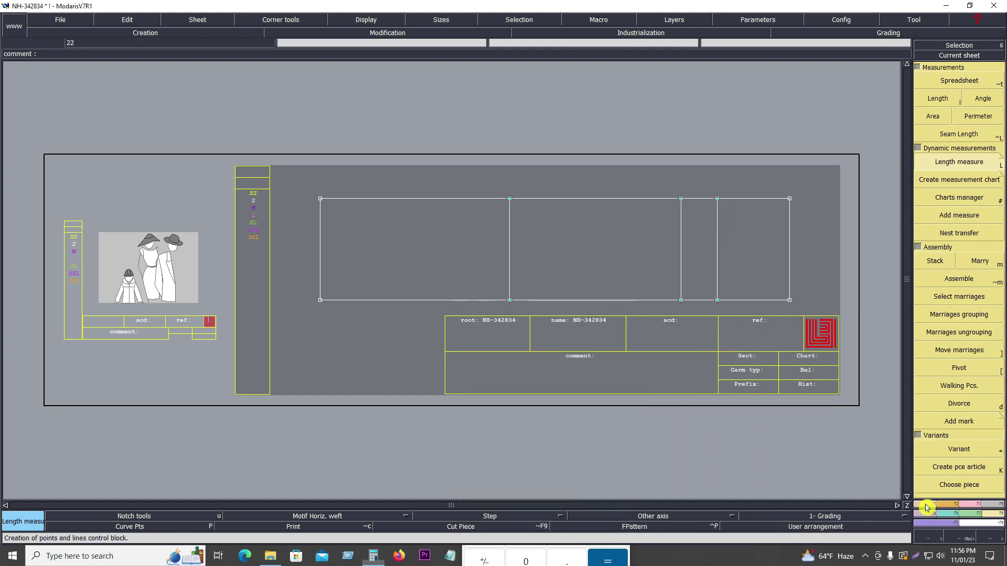
left_click(927, 508)
left_click(946, 309)
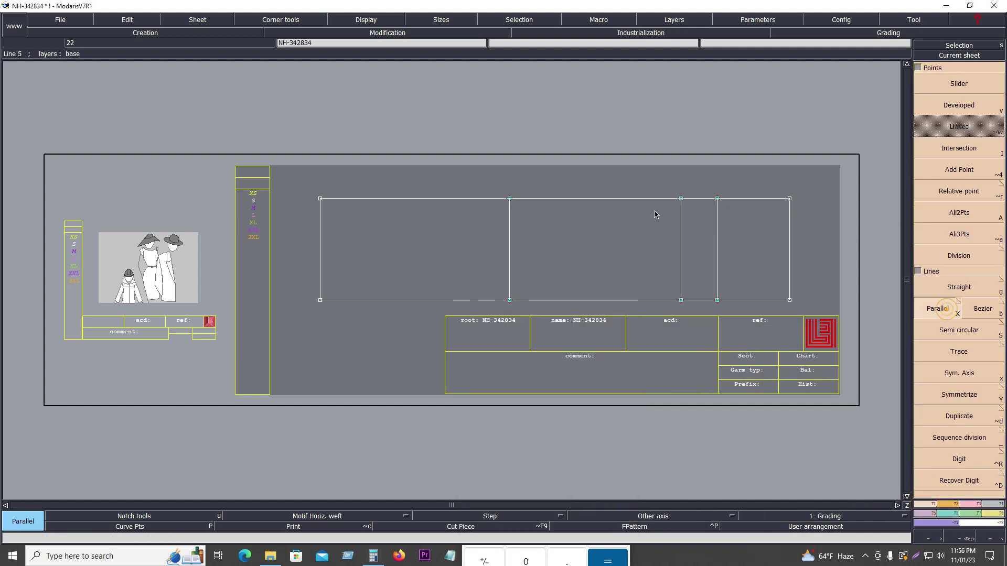
left_click(629, 200)
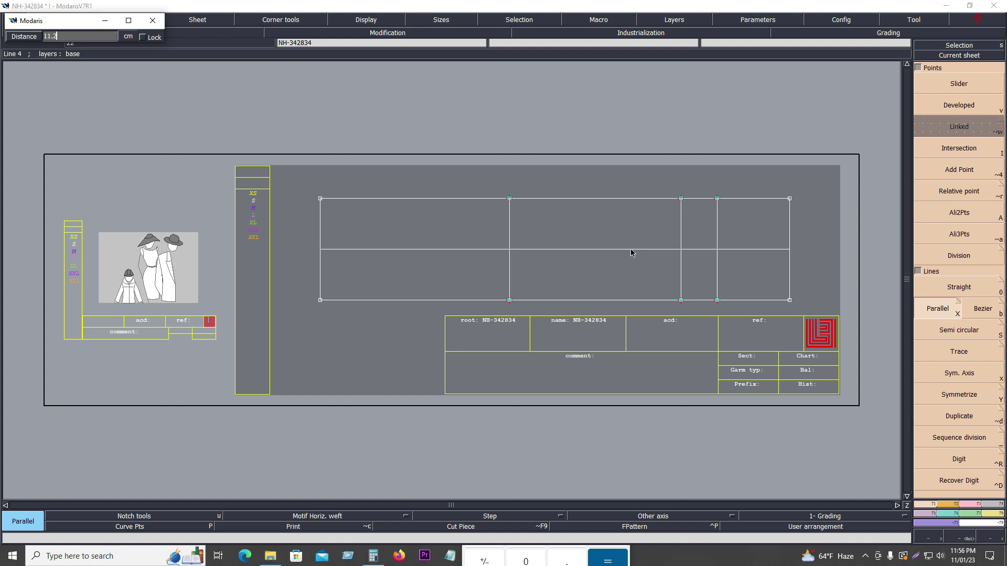
left_click(631, 254)
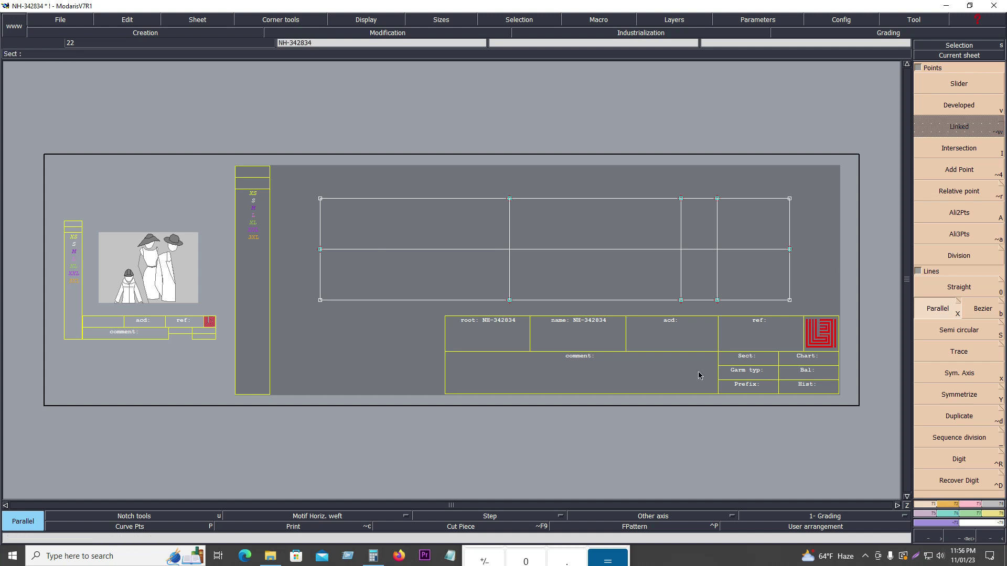
key("ctrl+z")
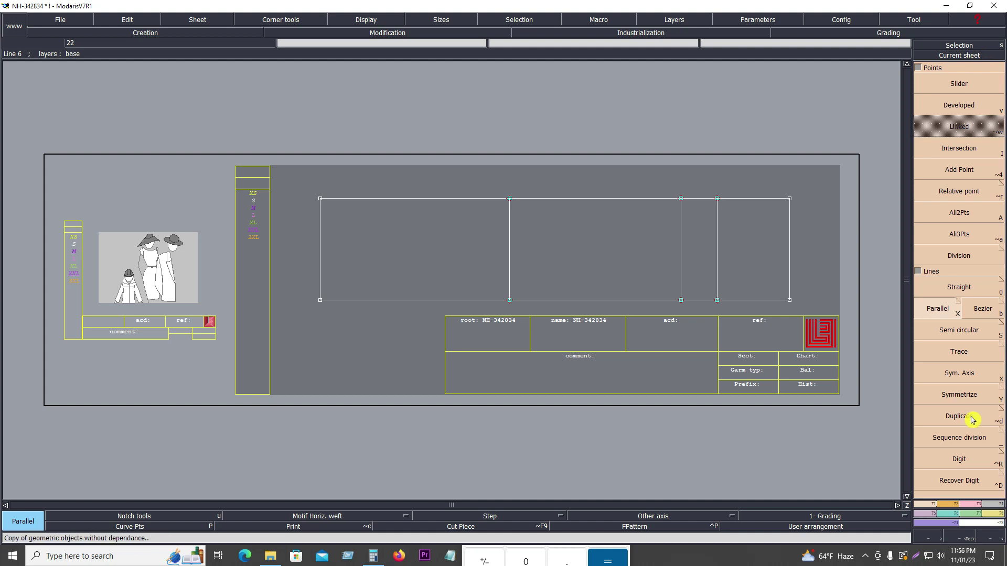
Try to divide the hem edge of the rectangle into 2 parts with the Division tool.
left_click(954, 443)
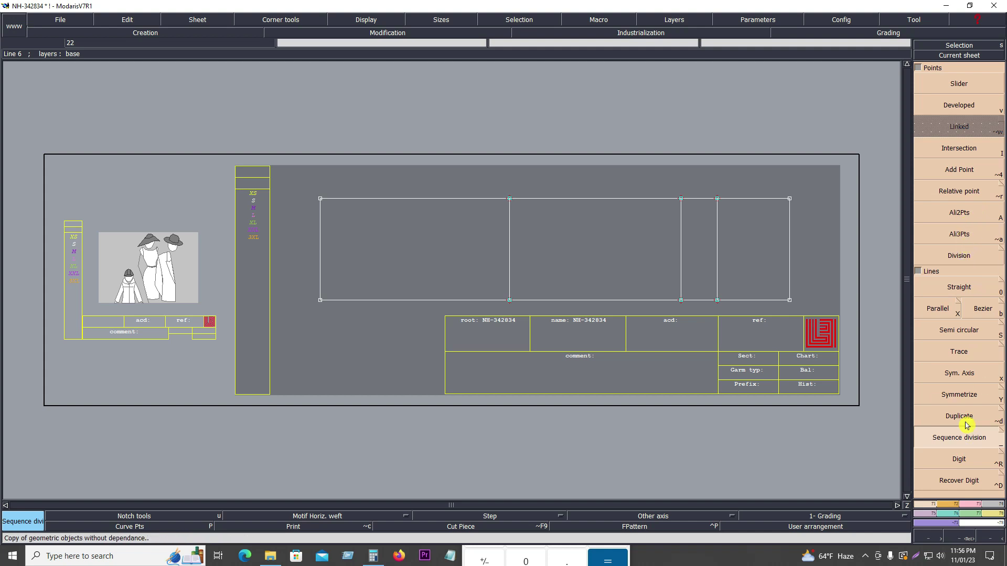
left_click(960, 256)
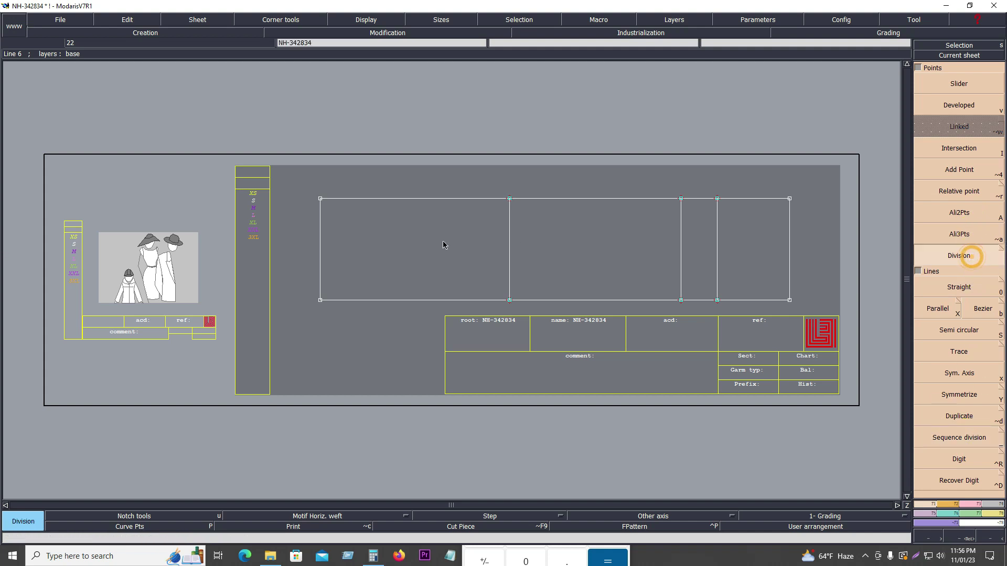
left_click(320, 301)
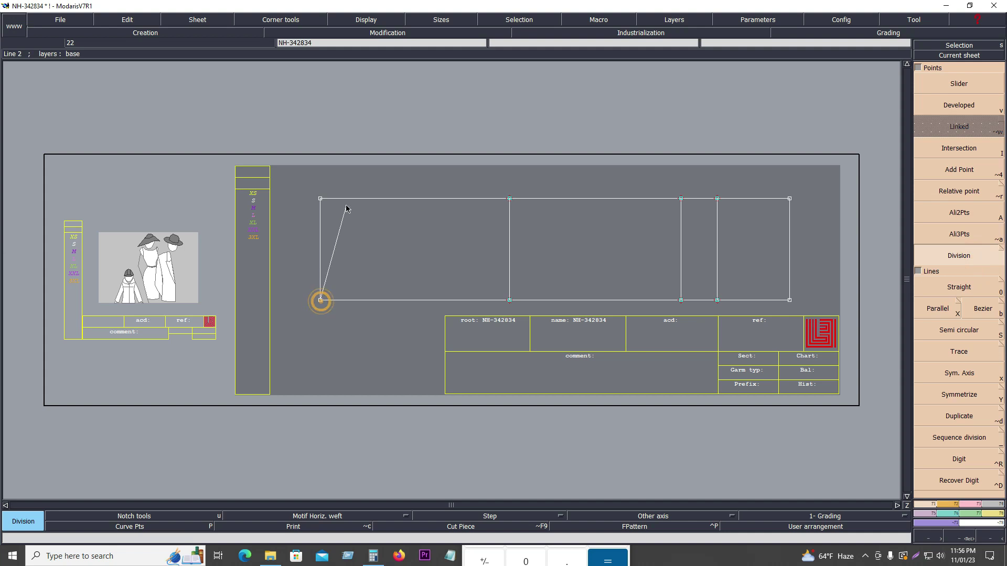
left_click(323, 201)
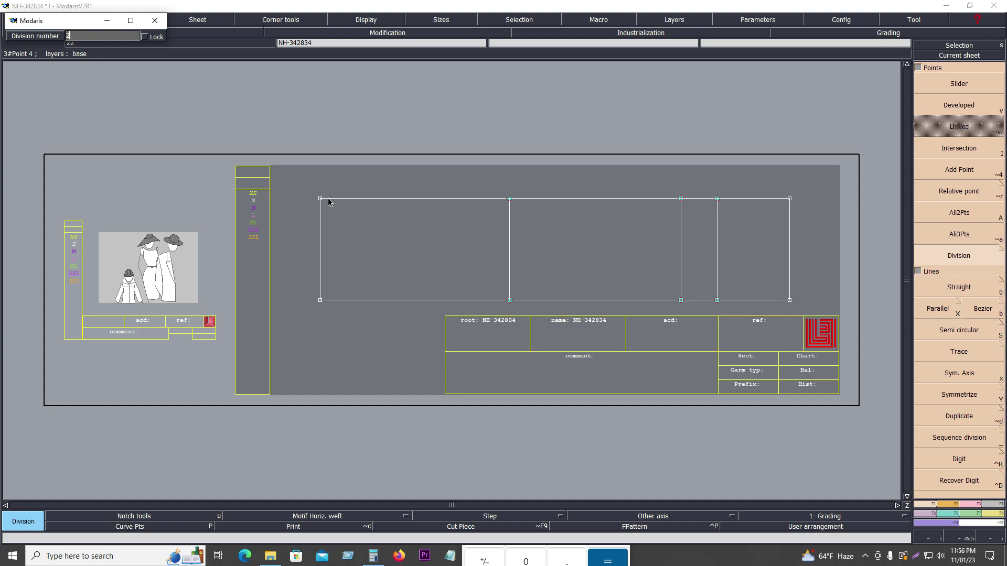
key("Return")
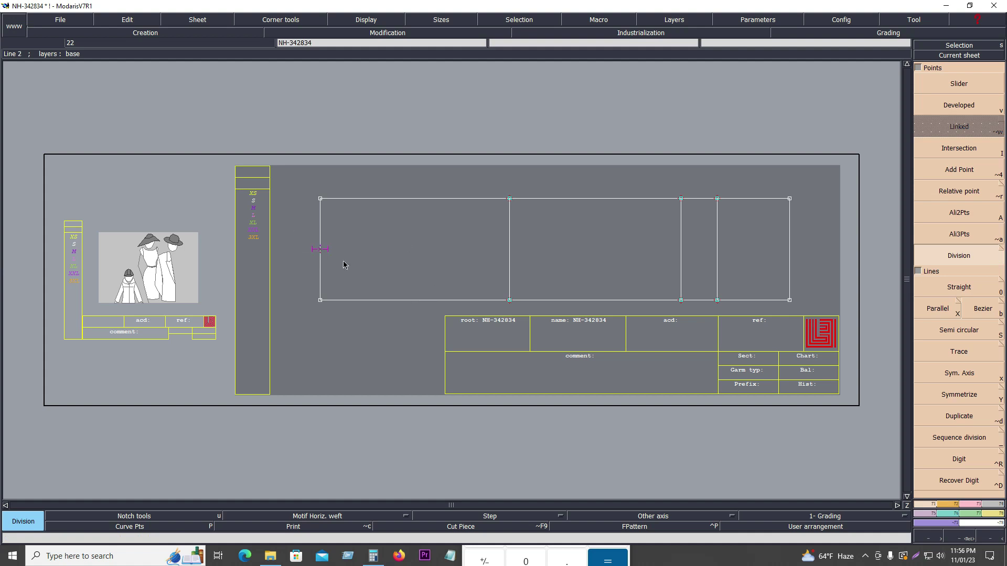
key("ctrl+z")
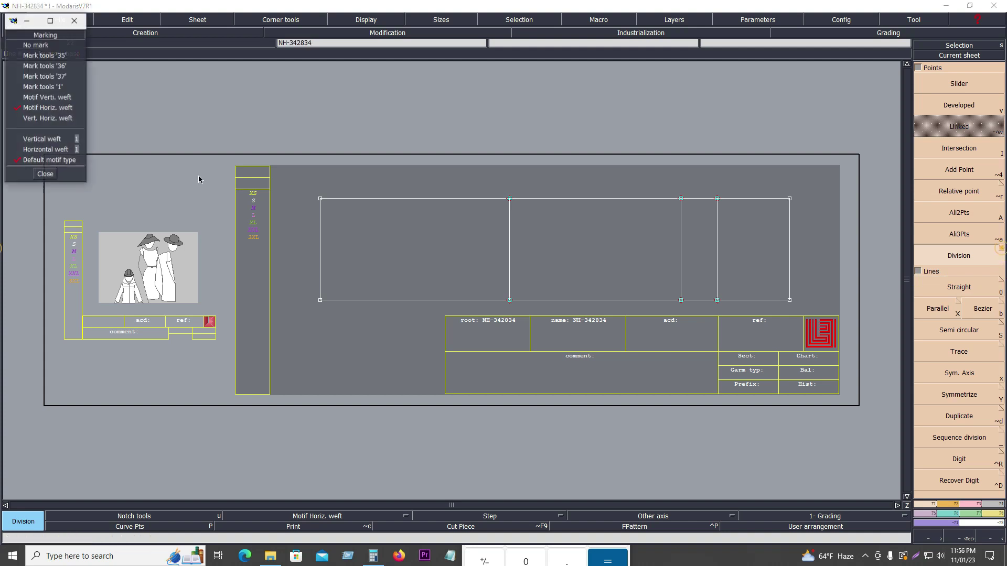
Set the marking type for division points to No mark.
left_click(42, 55)
left_click(40, 46)
left_click(51, 174)
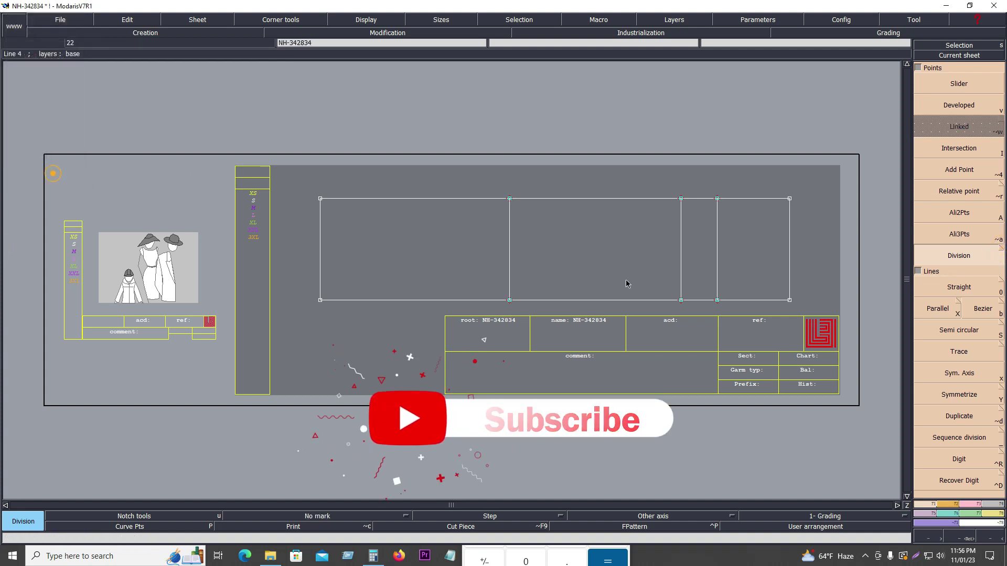
Divide the hem edge and the waist edge of the rectangle into 2 equal parts each.
left_click(320, 299)
left_click(321, 198)
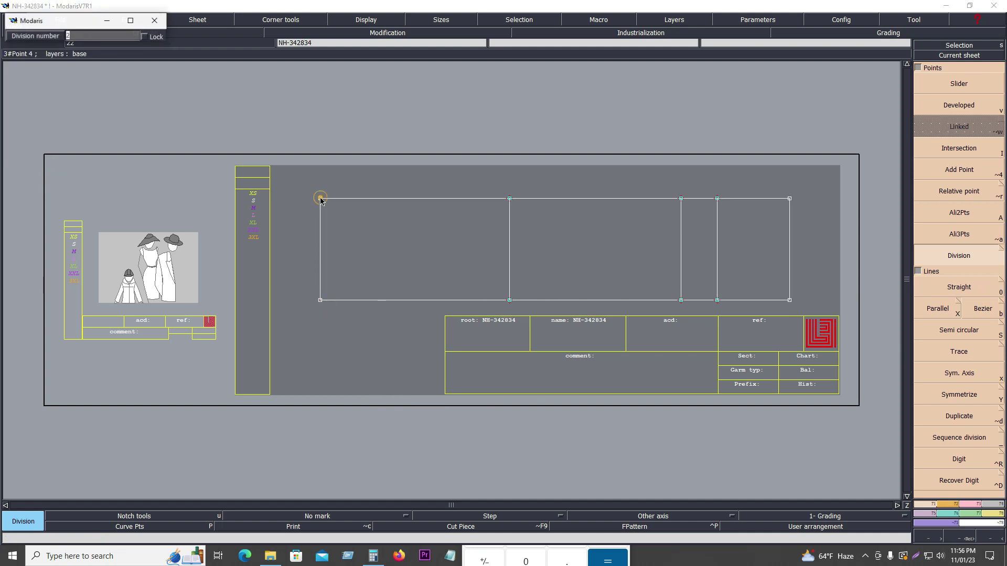
key("Return")
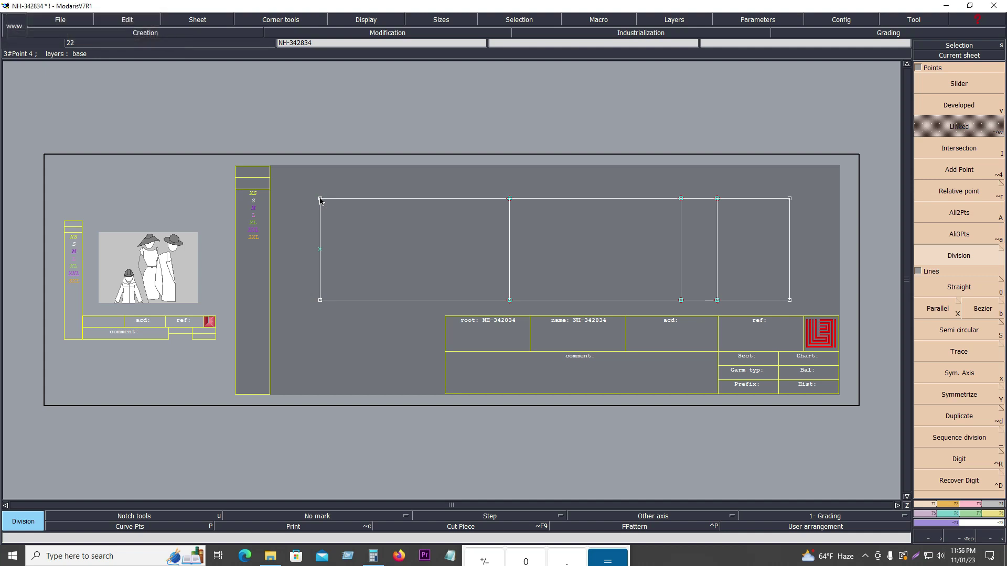
left_click(789, 300)
left_click(790, 199)
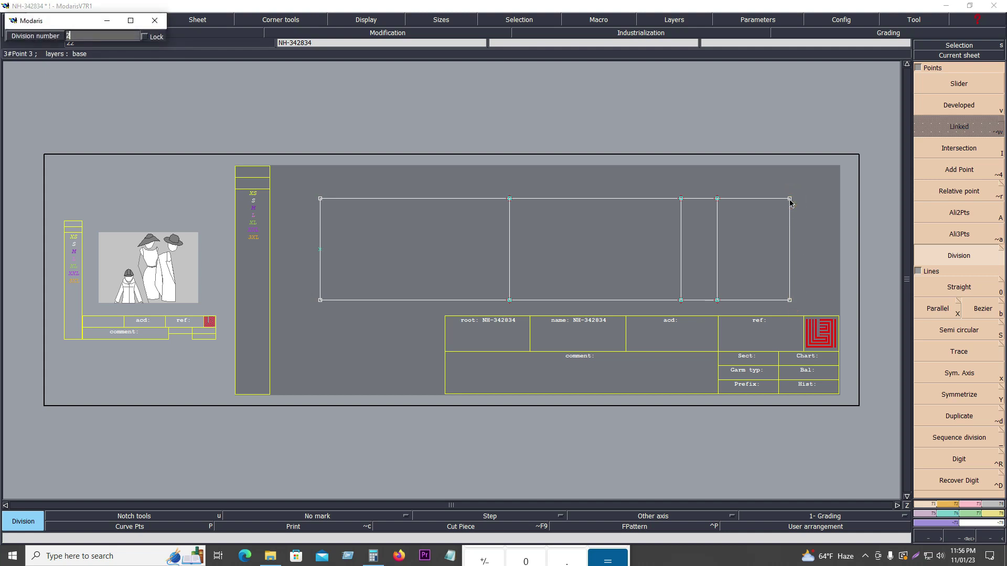
key("Return")
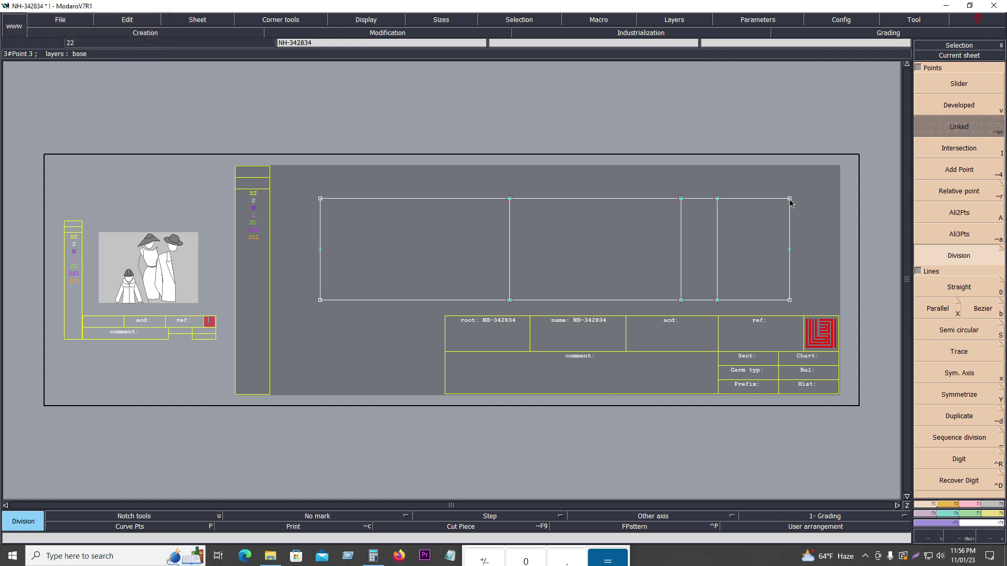
Draw a straight centre line from the hem edge's midpoint to the waist edge's midpoint.
left_click(970, 295)
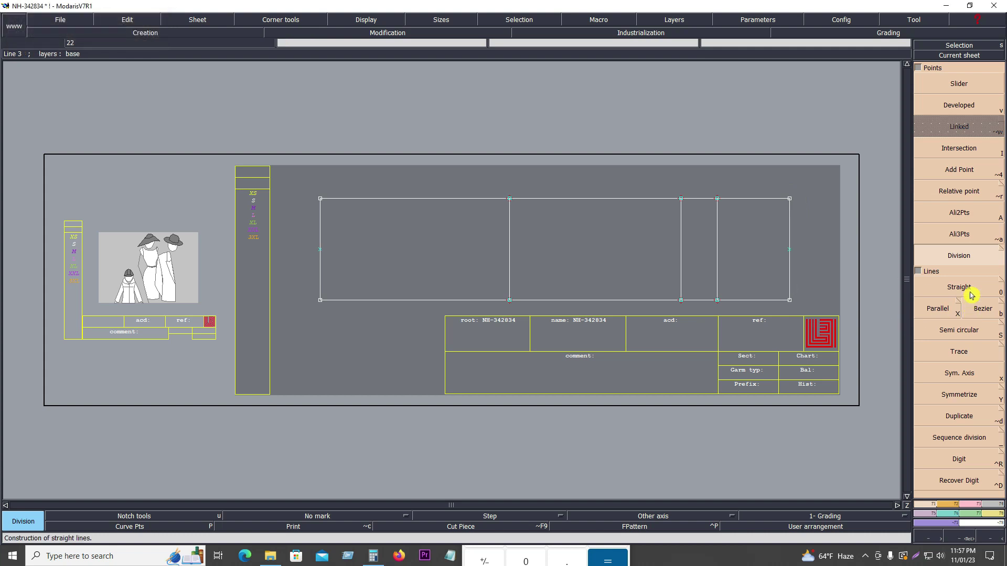
left_click(321, 250)
left_click(790, 249)
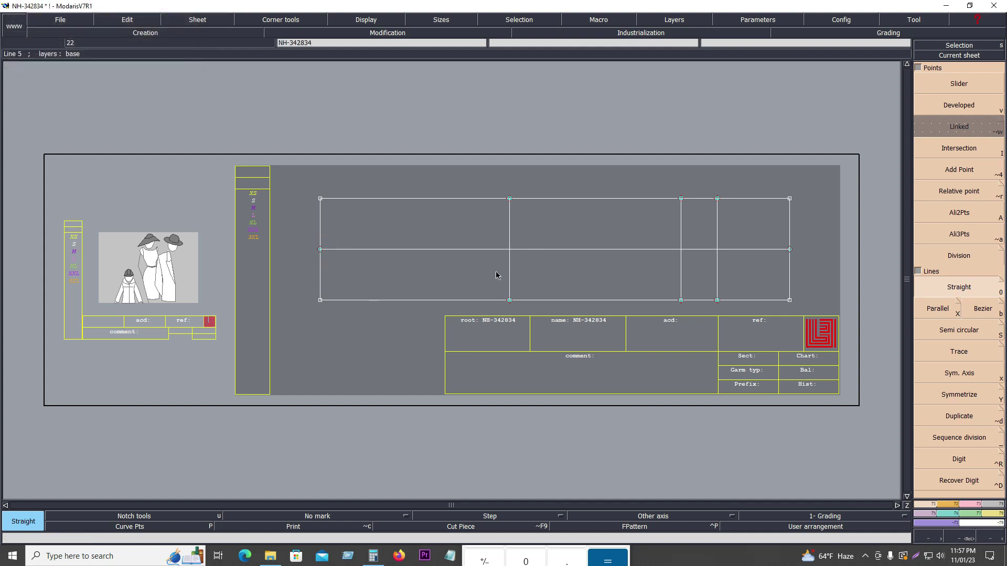
Enlarge the rectangle in the view and activate the Current sheet display for it.
key("z")
left_click(255, 153)
left_click(785, 325)
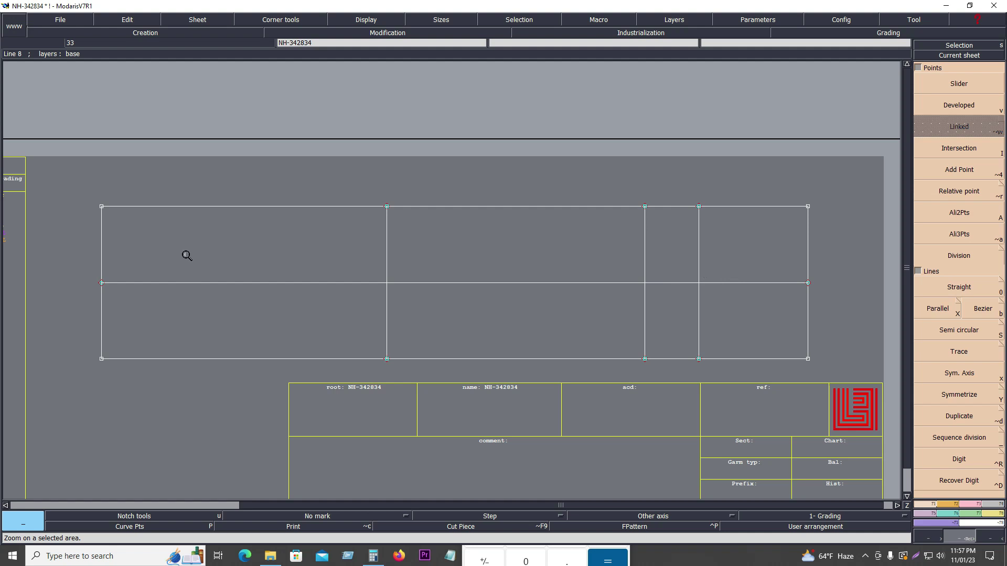
left_click(946, 295)
left_click(960, 66)
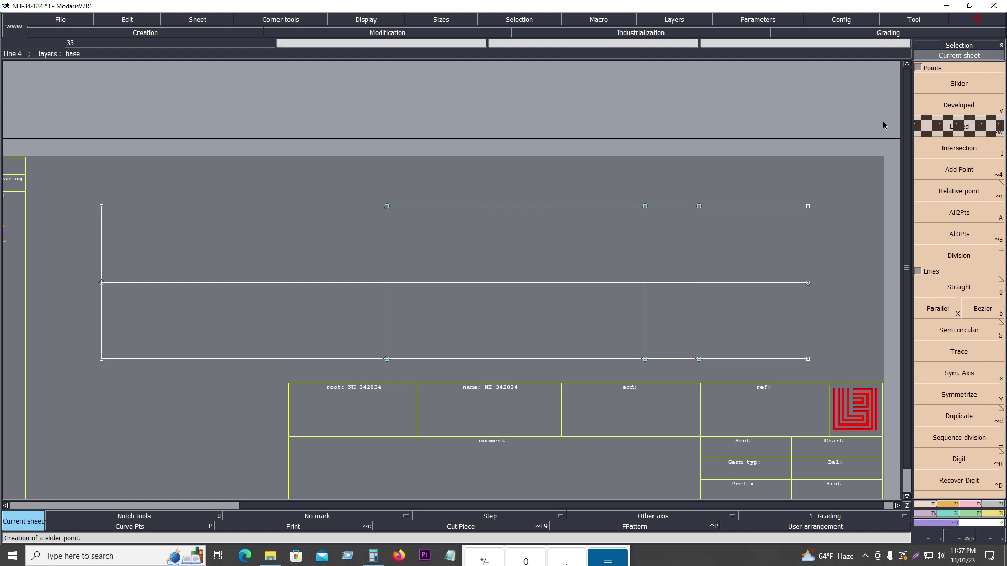
left_click(710, 270)
left_click(955, 143)
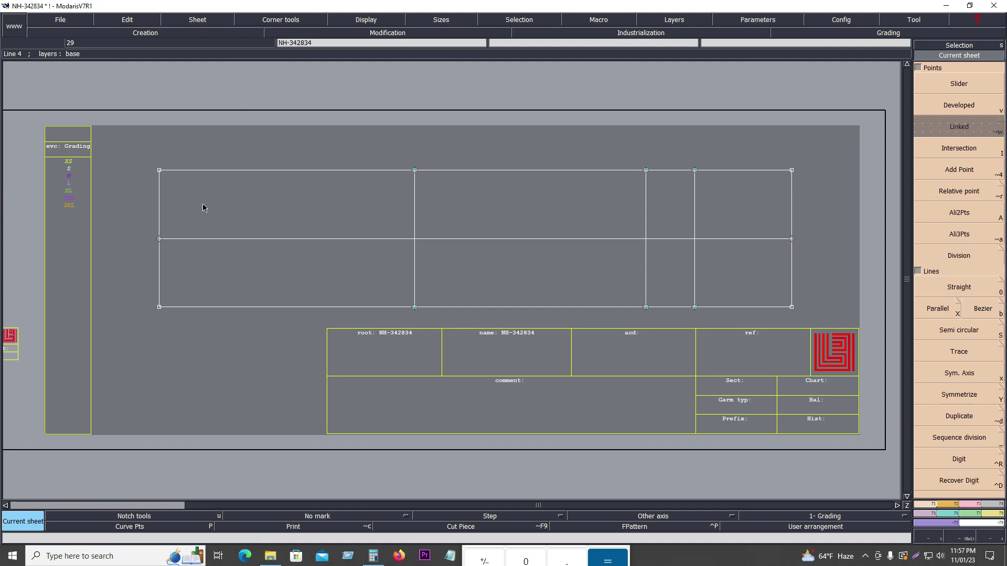
Close the Calculator, check the size chart and trouser sketches in Excel, and return to Modaris.
left_click(568, 554)
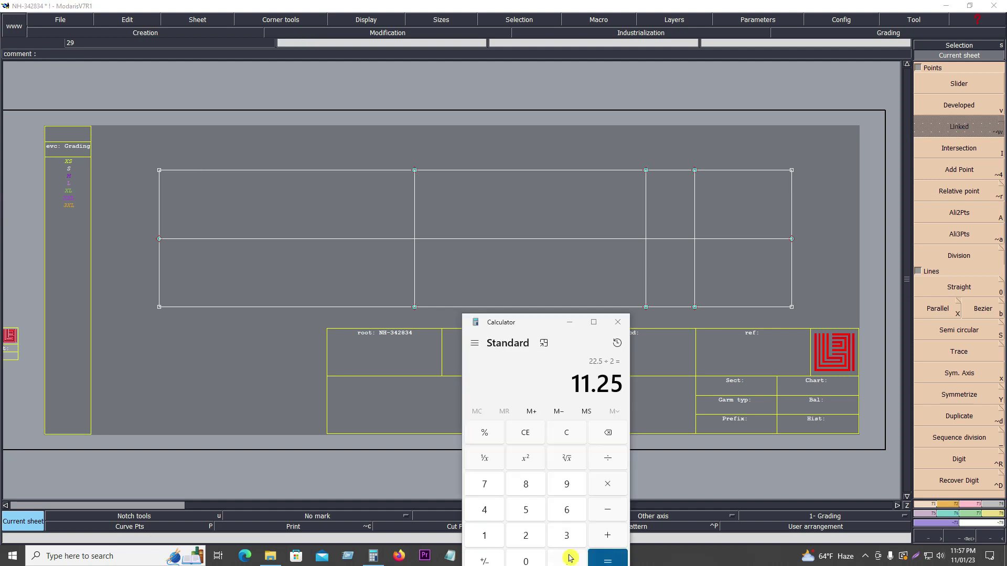
left_click(616, 322)
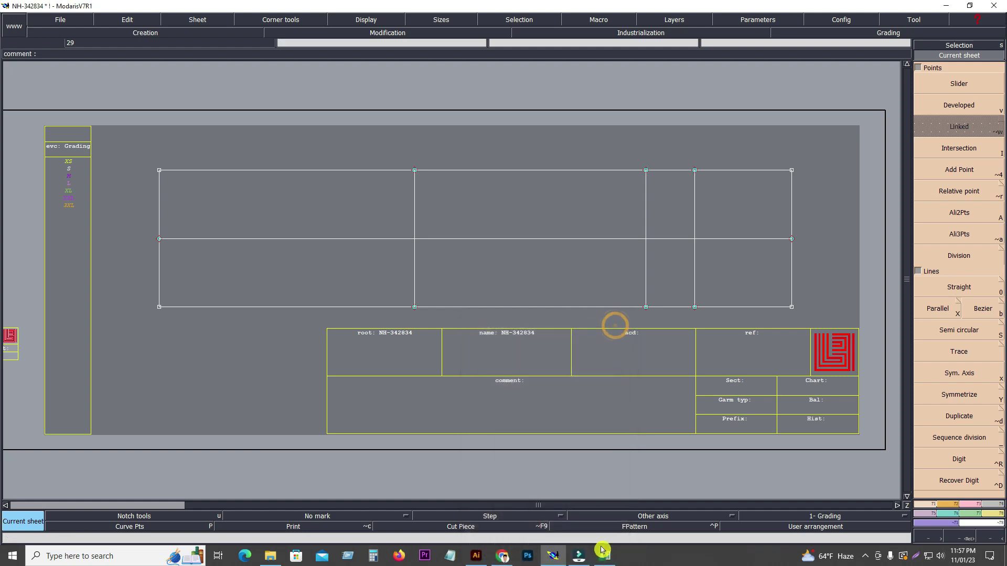
left_click(605, 557)
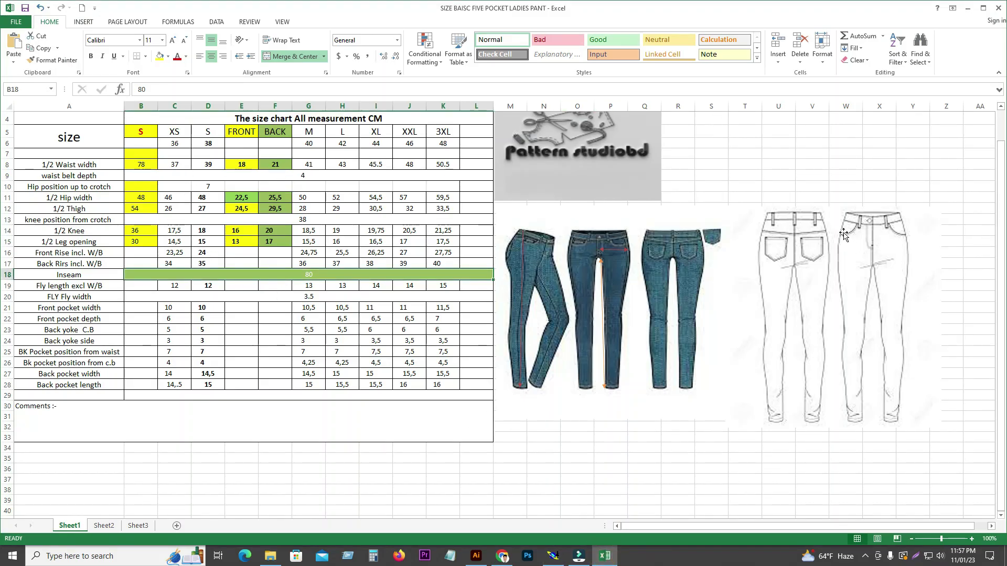
left_click(968, 8)
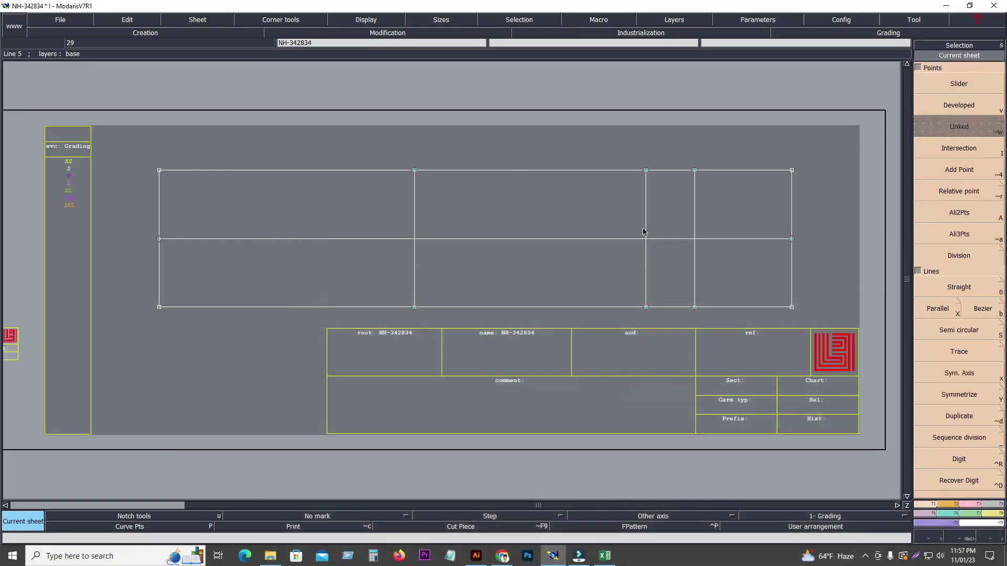
Check the front knee and leg opening measurements in the Excel size chart, and return to Modaris.
left_click(605, 556)
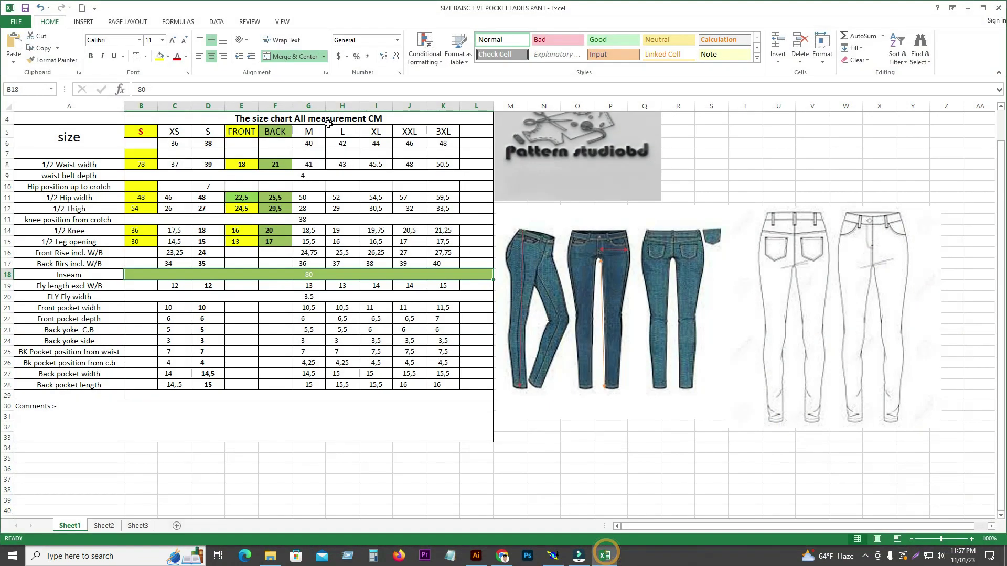
left_click(239, 250)
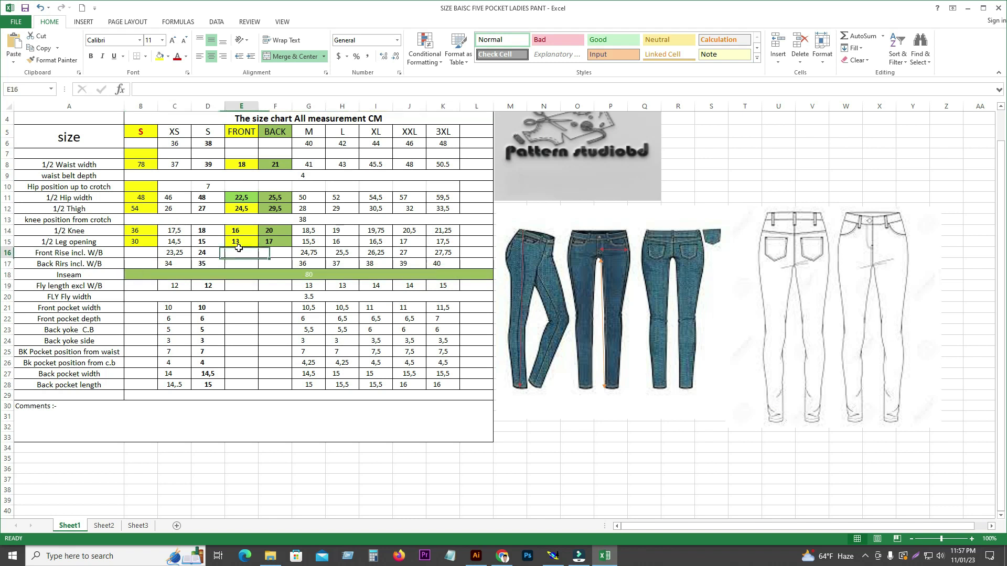
left_click(605, 555)
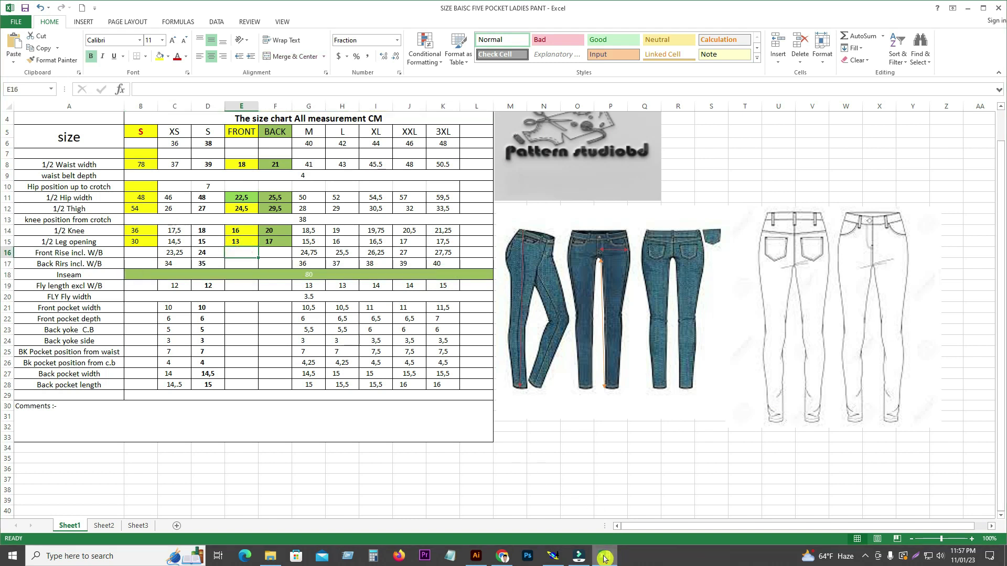
left_click(416, 212)
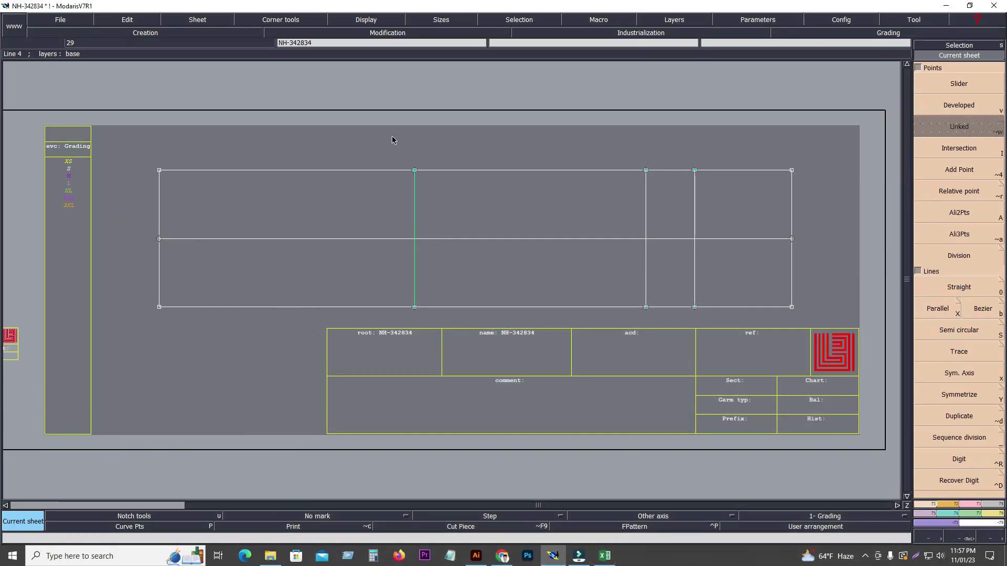
left_click(677, 357)
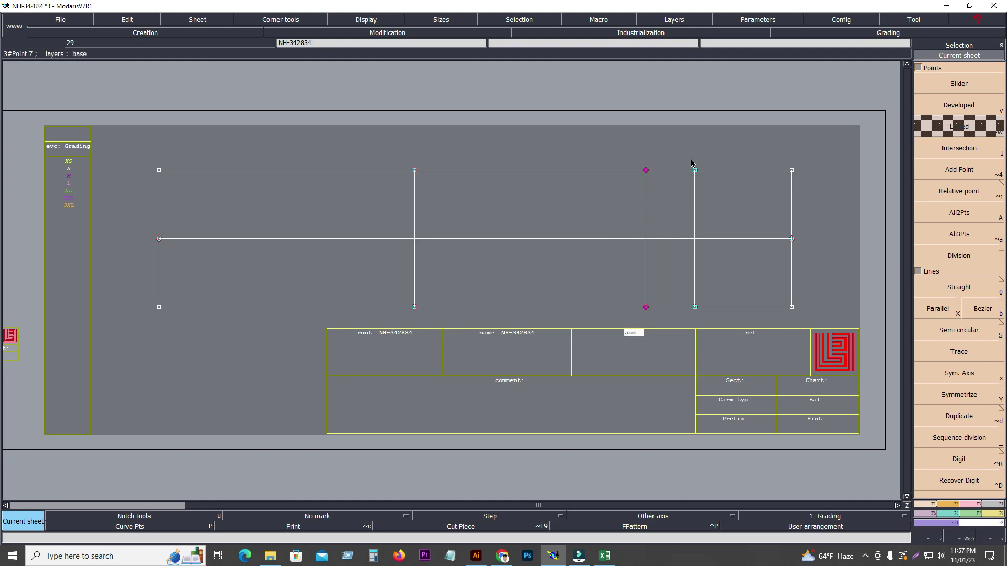
left_click(717, 341)
left_click(463, 329)
left_click(526, 289)
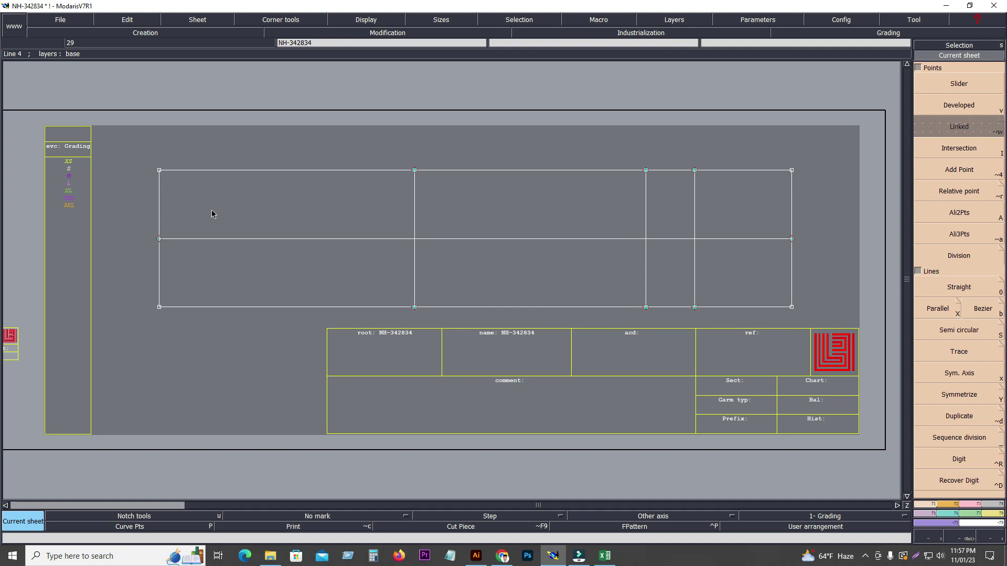
left_click_drag(150, 143, 806, 329)
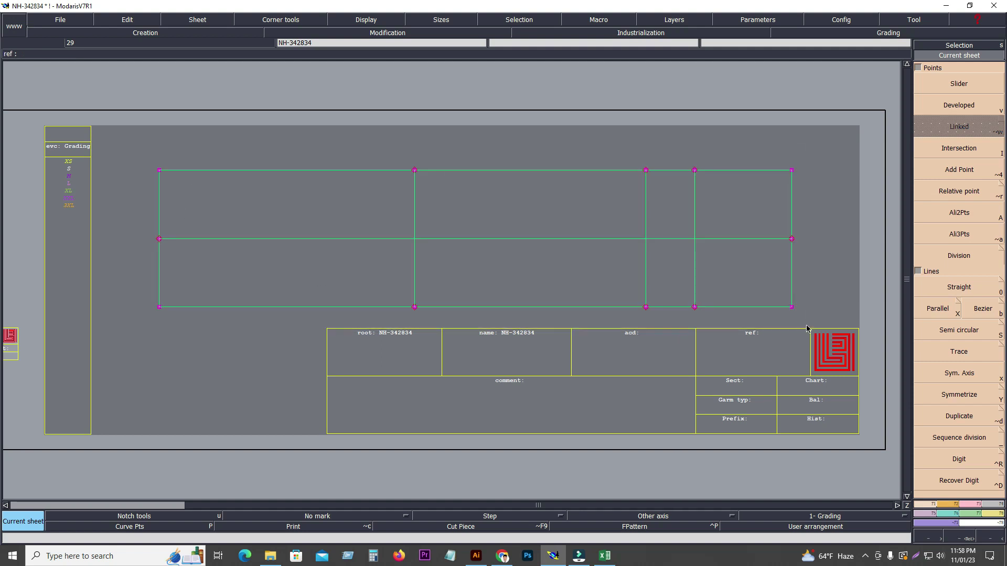
left_click(572, 282)
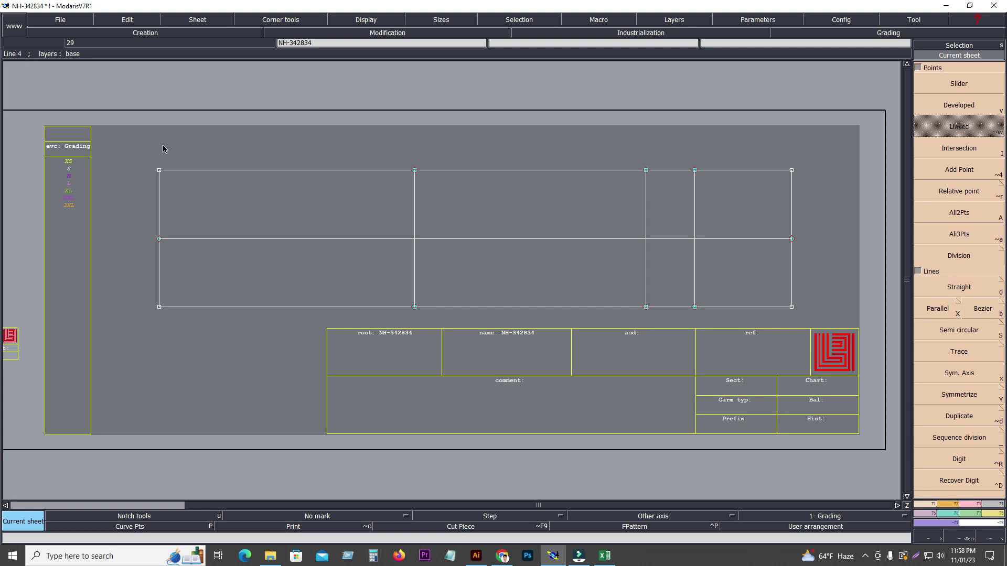
left_click_drag(152, 150, 813, 325)
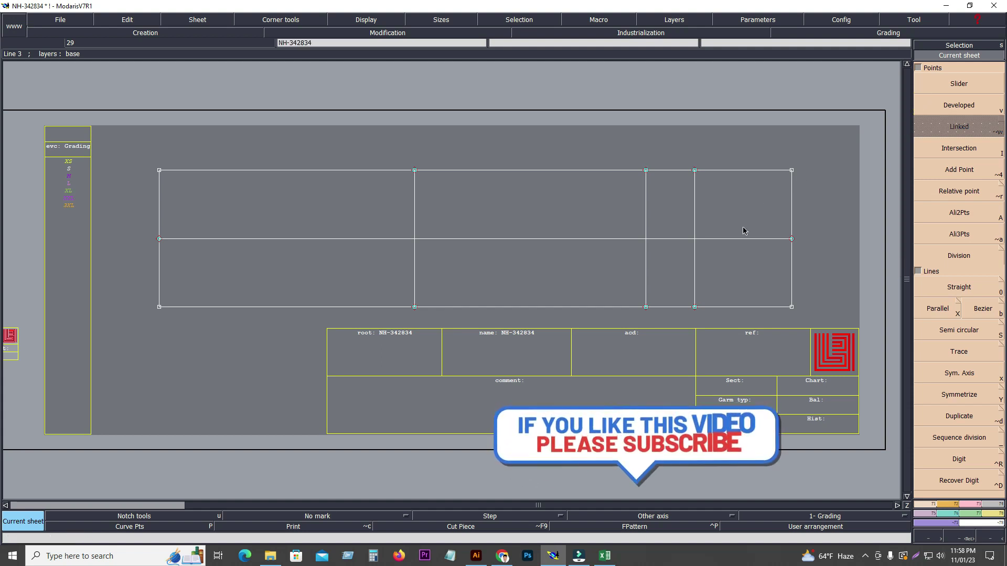
left_click_drag(104, 136, 832, 330)
key("Delete")
key("ctrl+z")
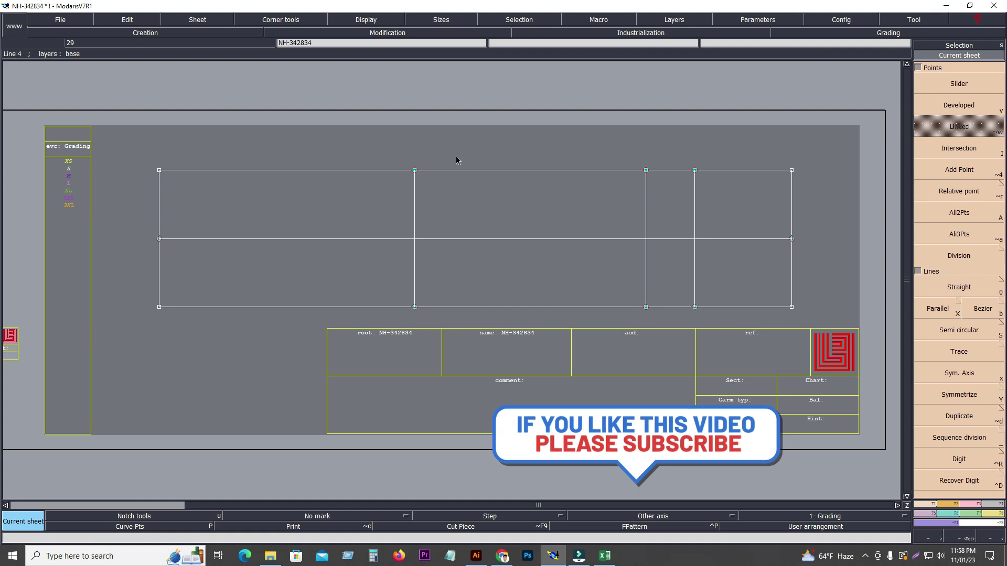
Select the whole front construction, including the rectangle and its knee, crotch, hip and centre lines.
left_click_drag(132, 146, 813, 333)
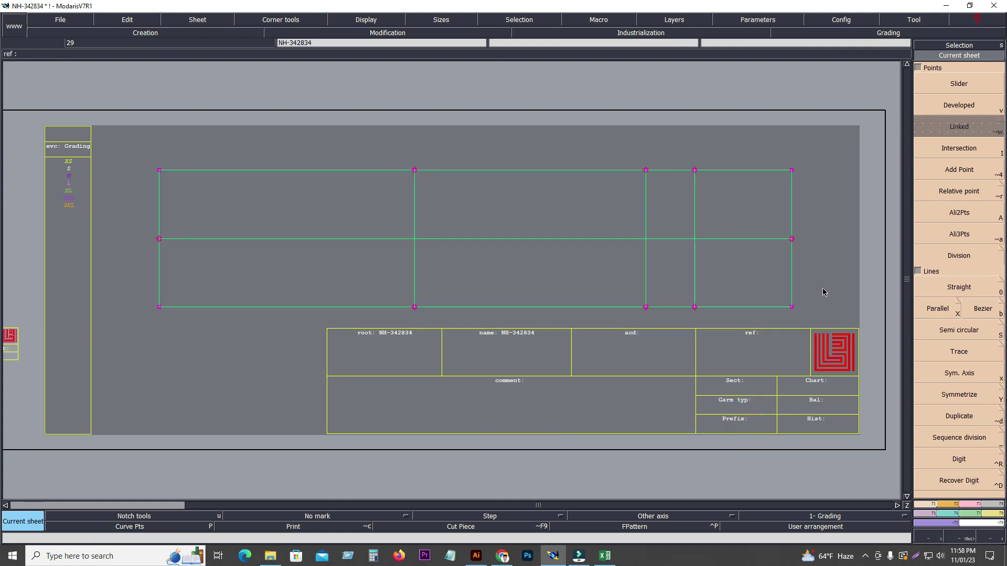